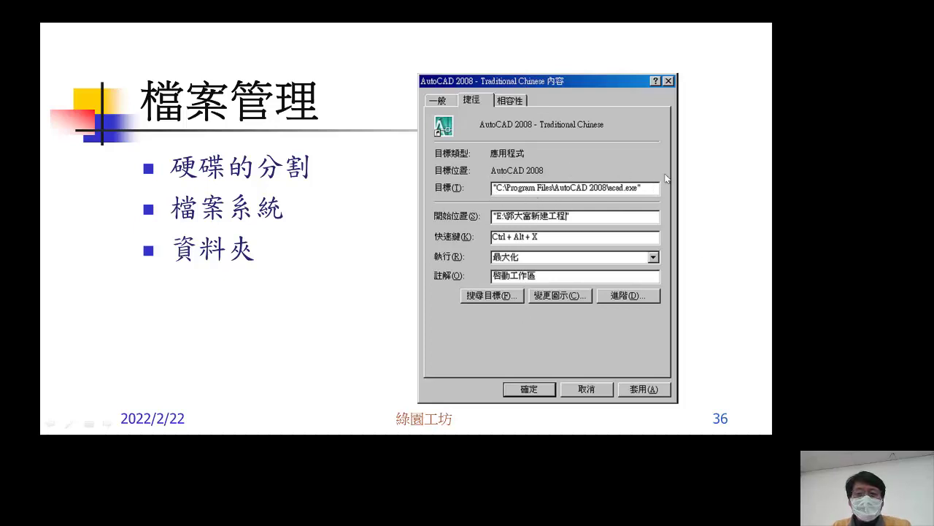
- Leave the slide show for the desktop and open the properties of the AutoCAD 2022 shortcut, placing the dialog clear of the icons
key("Escape")
left_click(704, 31)
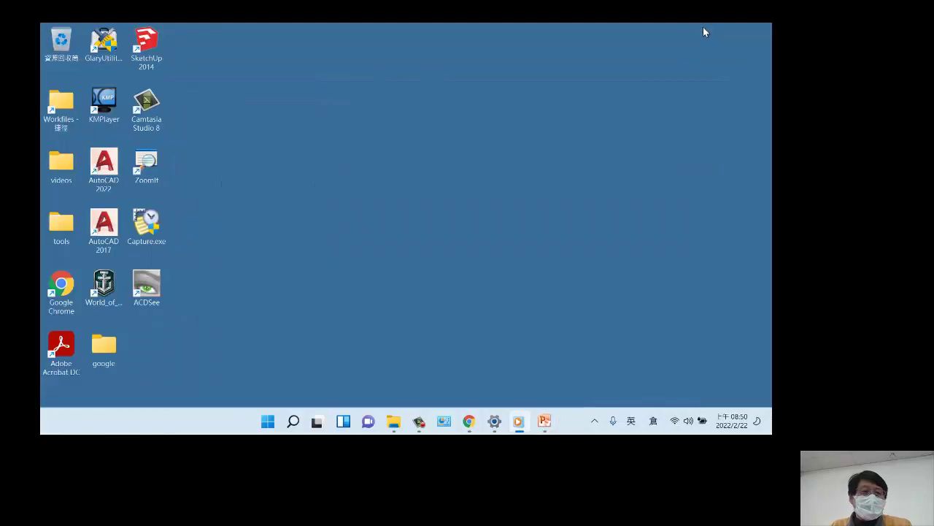
left_click(104, 184)
right_click(104, 179)
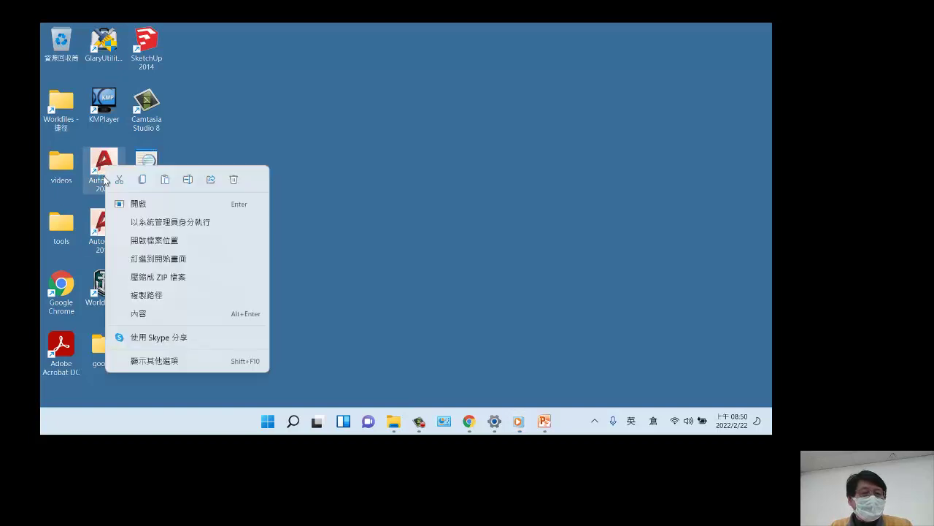
left_click(166, 313)
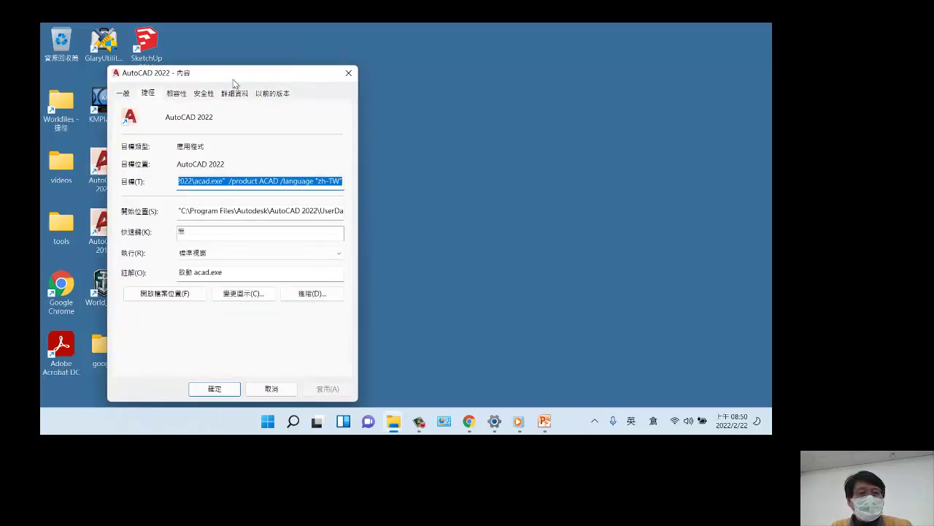
left_click_drag(246, 81, 433, 54)
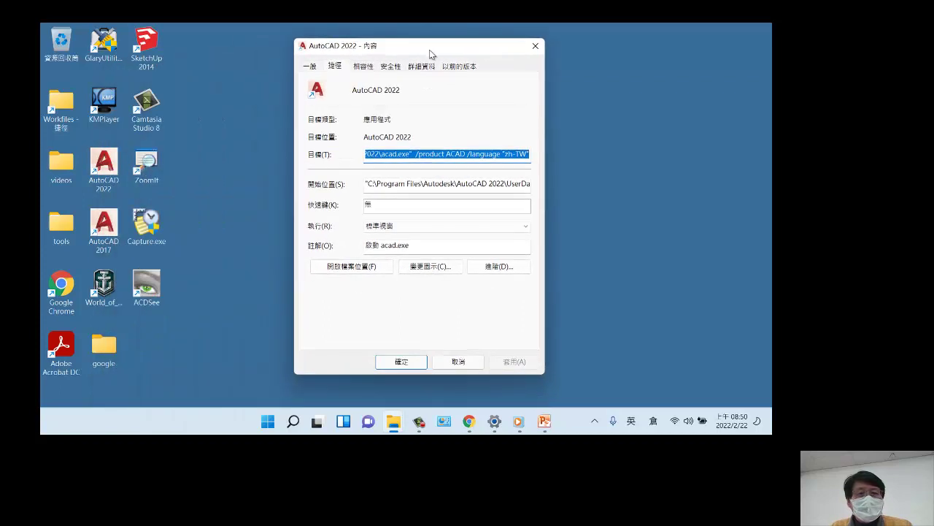
- Examine the full target path of the AutoCAD 2022 shortcut, from its end back to its beginning
left_click(488, 154)
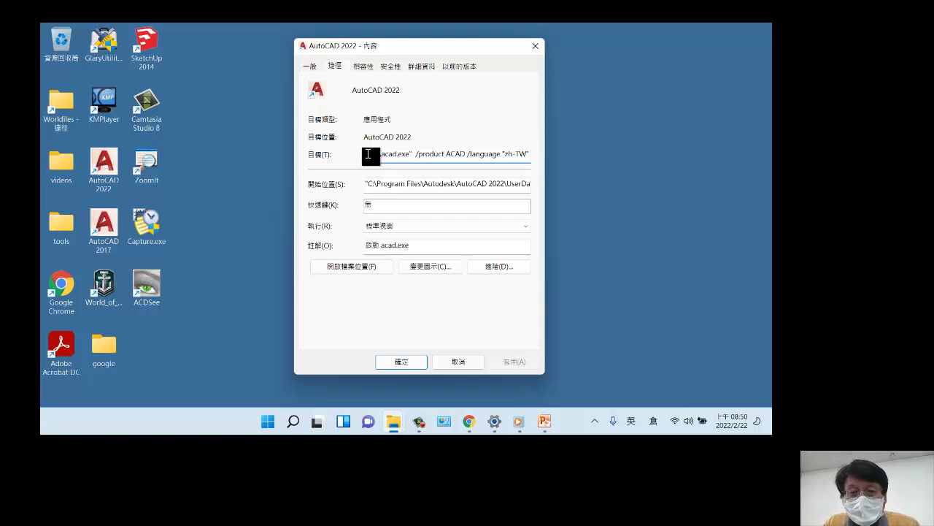
key("Left")
key("Left")
key("Left")
key("Left")
key("Left")
key("Left")
key("Left")
key("Left")
key("Left")
key("Left")
key("Left")
key("Left")
key("Left")
key("Left")
key("Left")
key("Left")
key("Left")
key("Left")
key("Left")
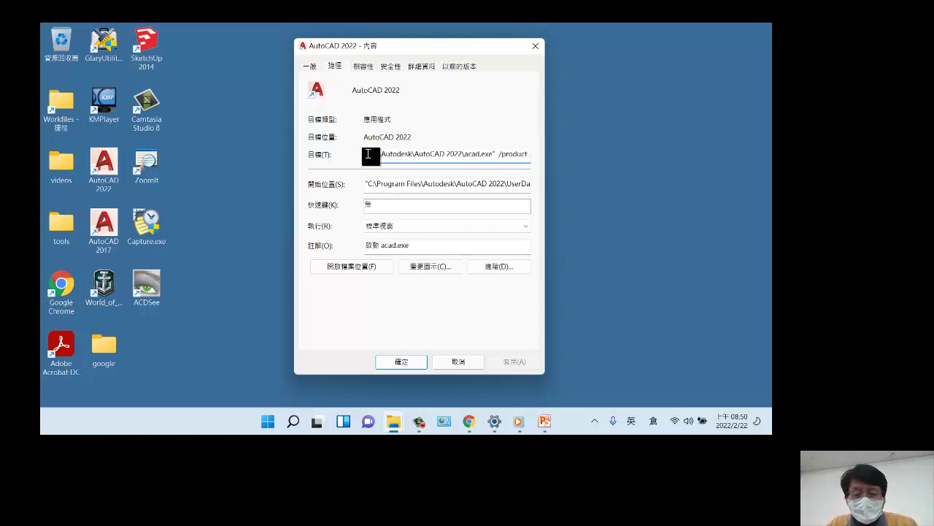
key("Left")
key("Left")
key("Left")
key("Left")
key("Left")
key("Left")
key("Left")
key("Left")
key("Left")
key("Left")
key("Left")
key("Left")
key("Left")
key("Left")
key("Left")
key("Left")
key("Left")
key("Left")
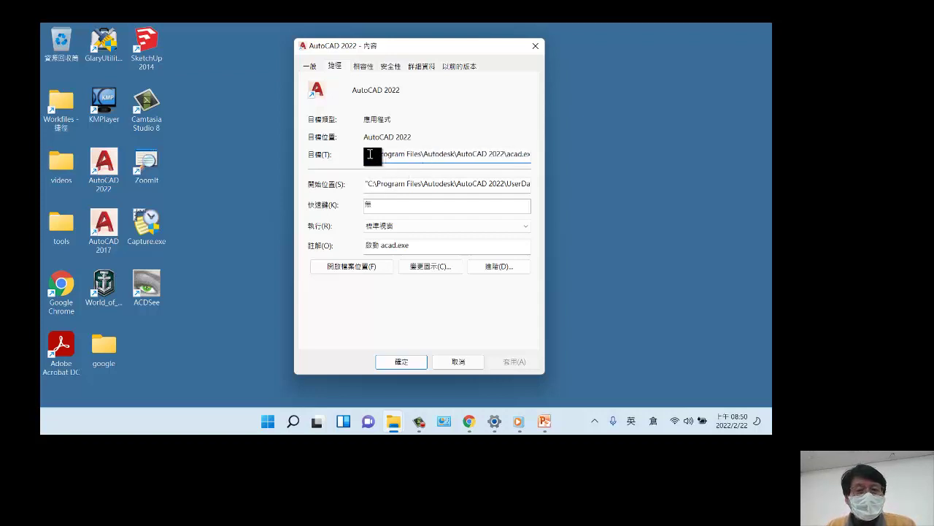
key("Left")
key("Left")
key("Left")
key("Left")
key("Left")
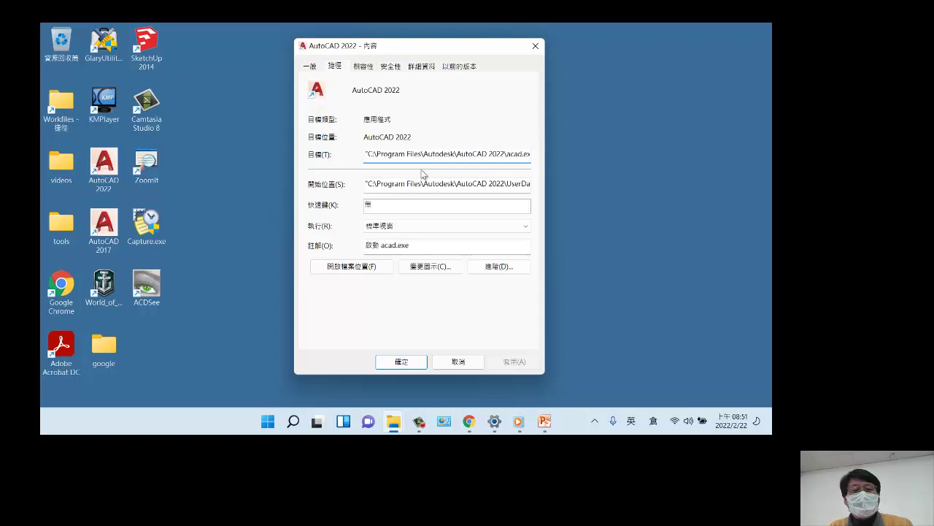
- Copy the shortcut's target text through "/product ACAD /" and try to open it as a location in a new File Explorer window
left_click(372, 154)
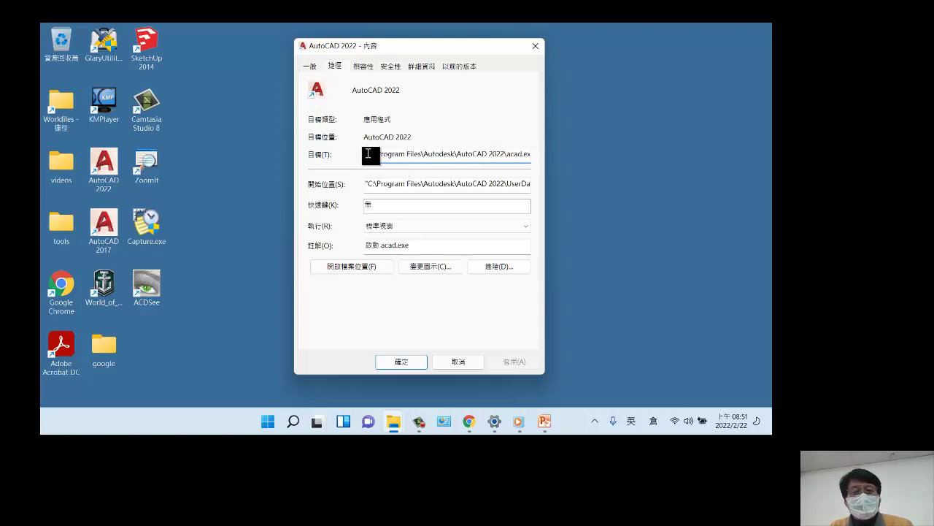
left_click_drag(369, 154, 472, 153)
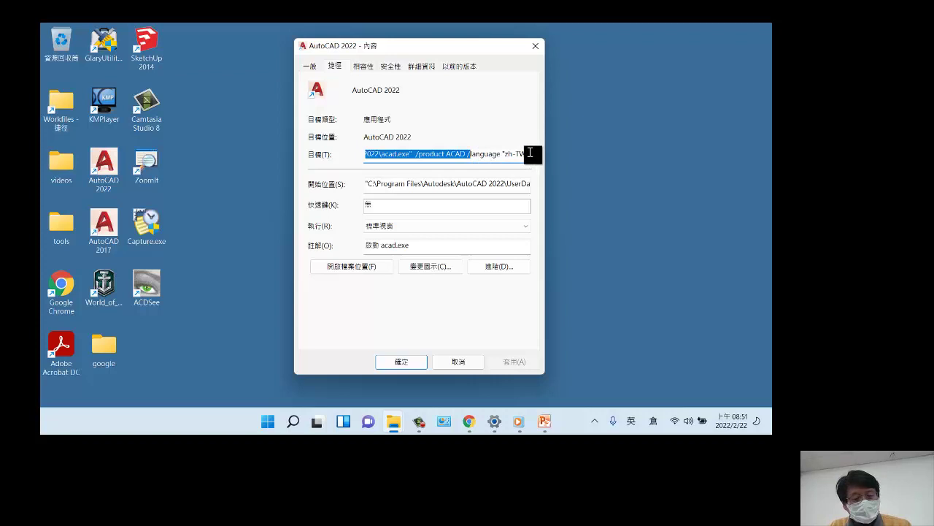
key("super+e")
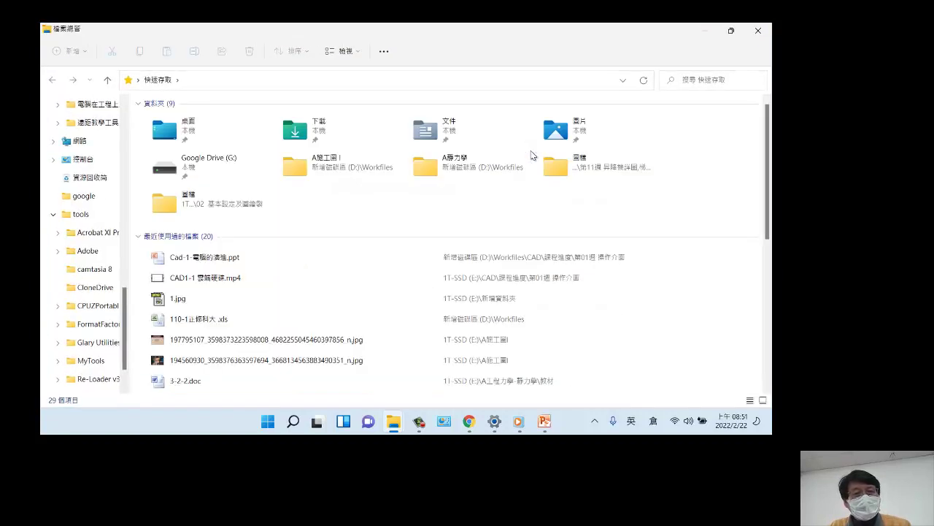
left_click(210, 80)
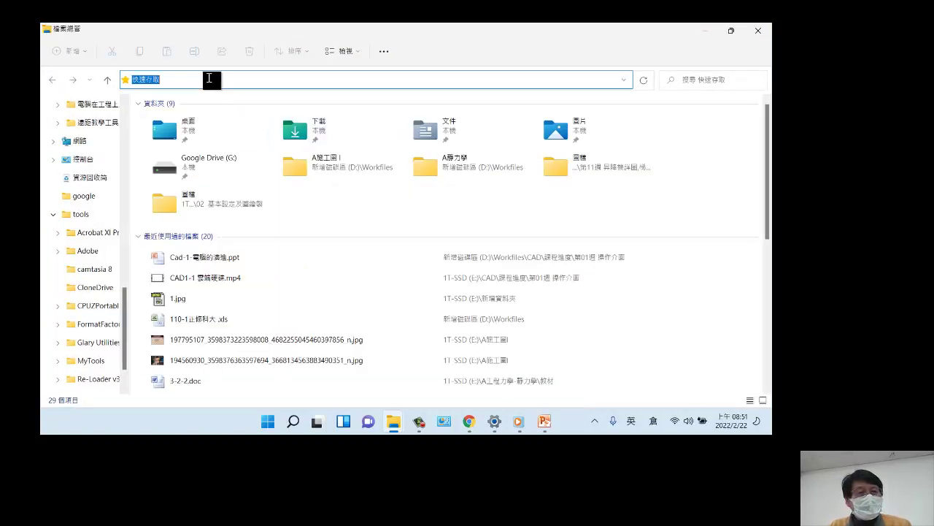
type("\"C:\\Program Files\\Autodesk\\AutoCAD 2022\\acad.exe\" /product ACAD /")
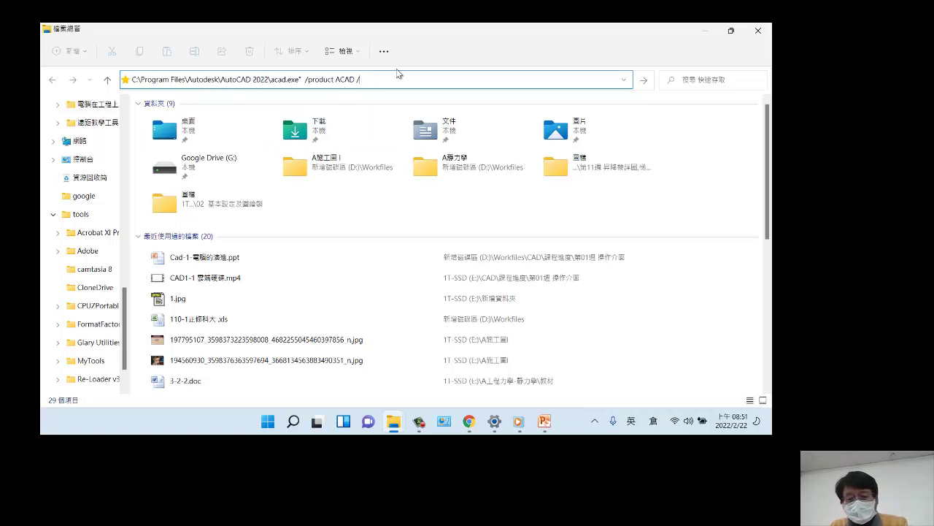
key("ctrl+a")
key("Return")
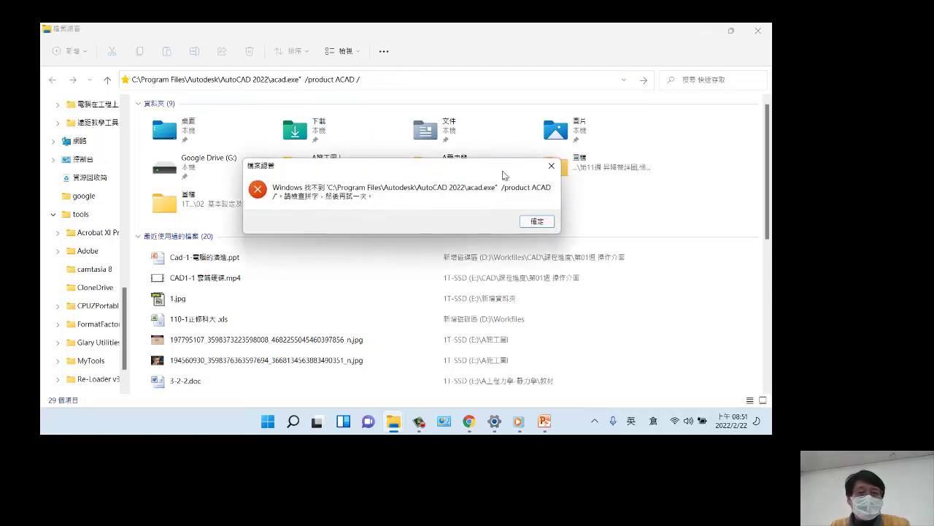
left_click(537, 220)
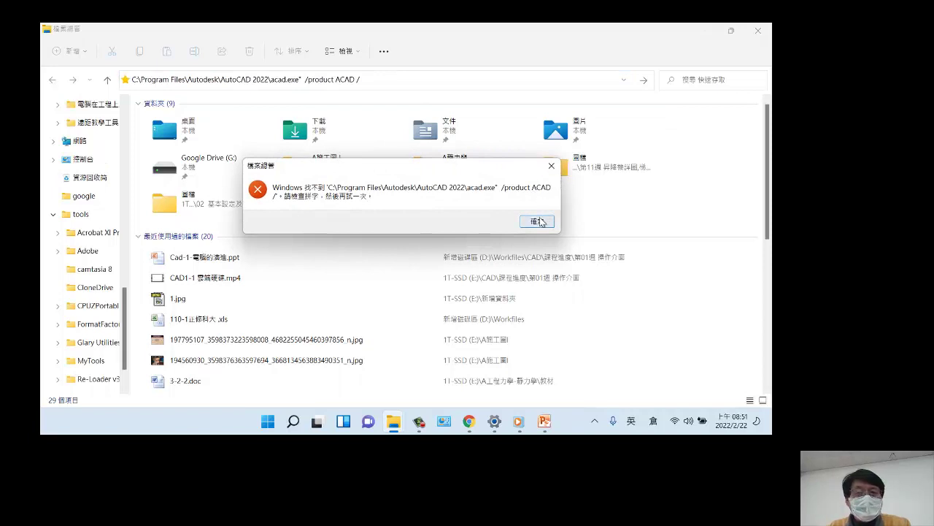
- Trim the address to C:\Program Files\Autodesk\AutoCAD 2022\, open that folder and look through its files
left_click(299, 78)
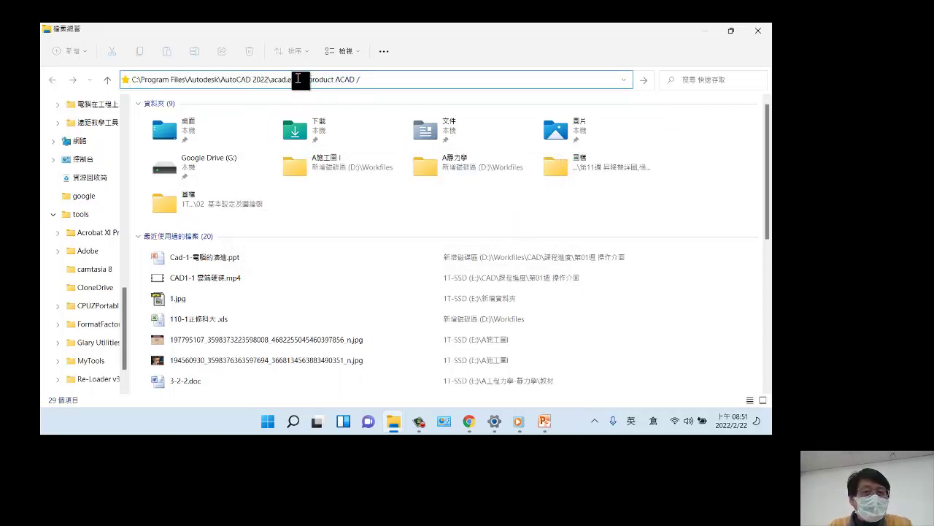
left_click_drag(299, 79, 402, 87)
key("BackSpace")
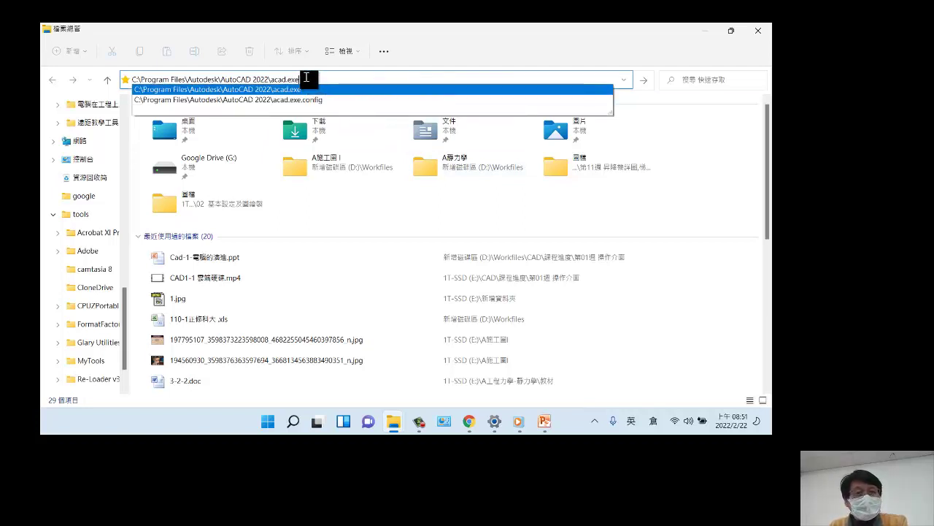
key("BackSpace")
key("BackSpace")
key("BackSpace")
key("BackSpace")
key("BackSpace")
key("BackSpace")
key("BackSpace")
key("BackSpace")
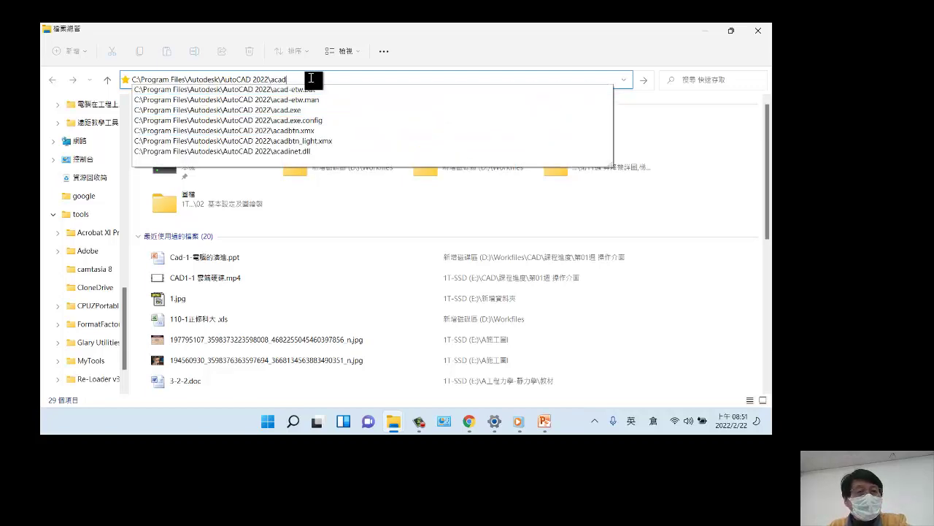
key("Return")
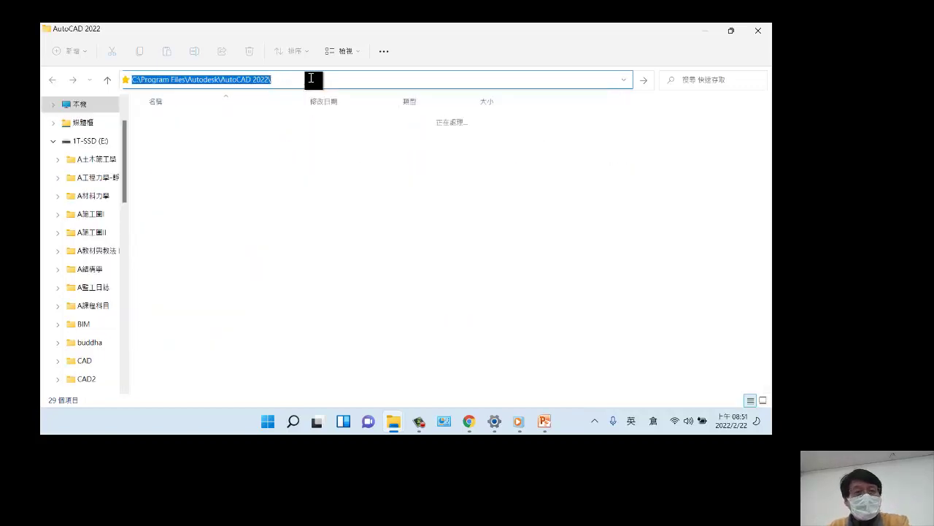
scroll(205, 238, "down", 15)
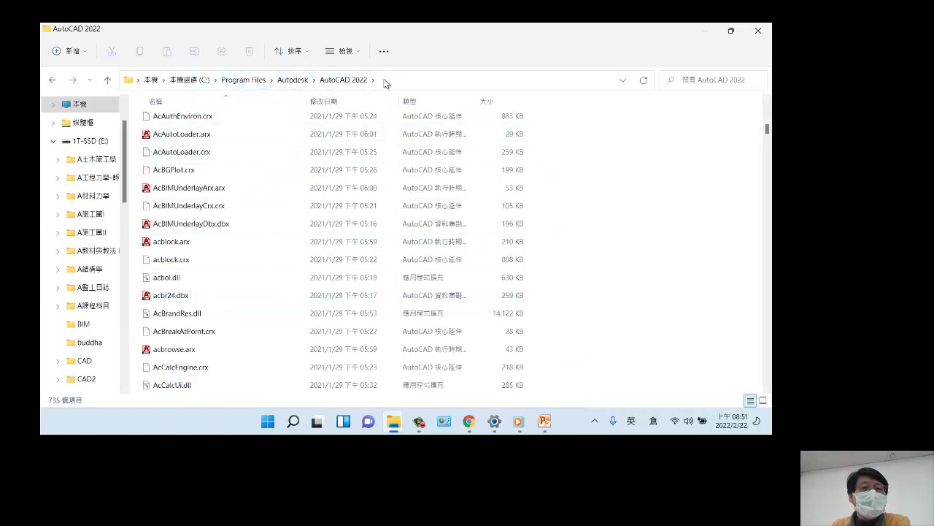
- Return to the AutoCAD 2022 shortcut properties and examine the whole 開始位置 path
left_click(704, 33)
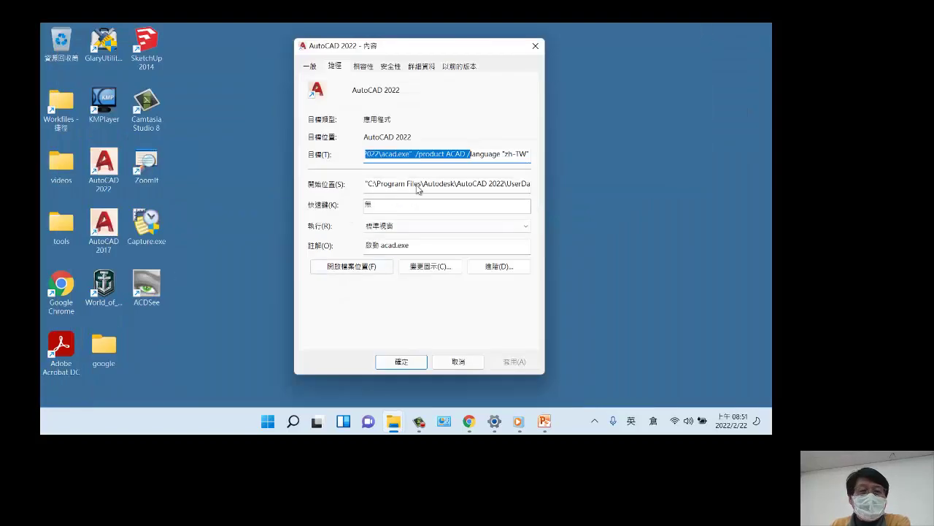
left_click(369, 184)
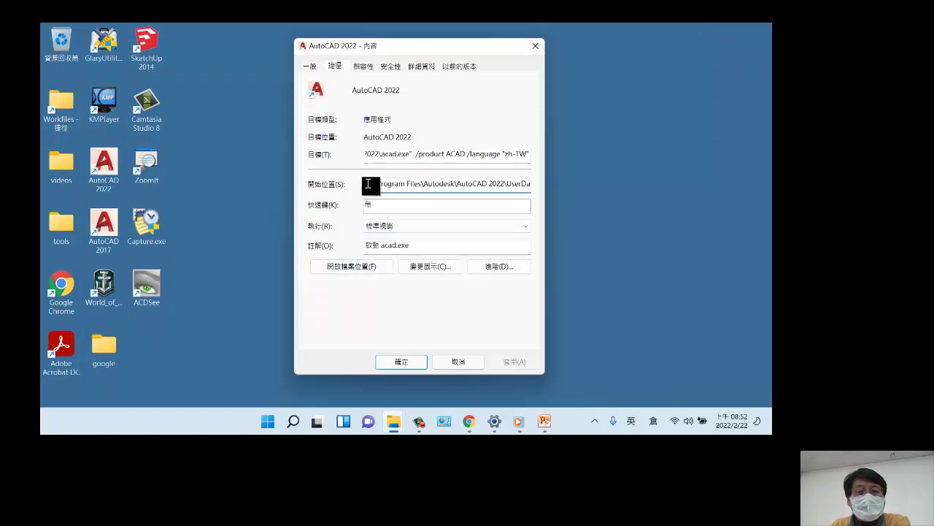
left_click_drag(369, 184, 542, 184)
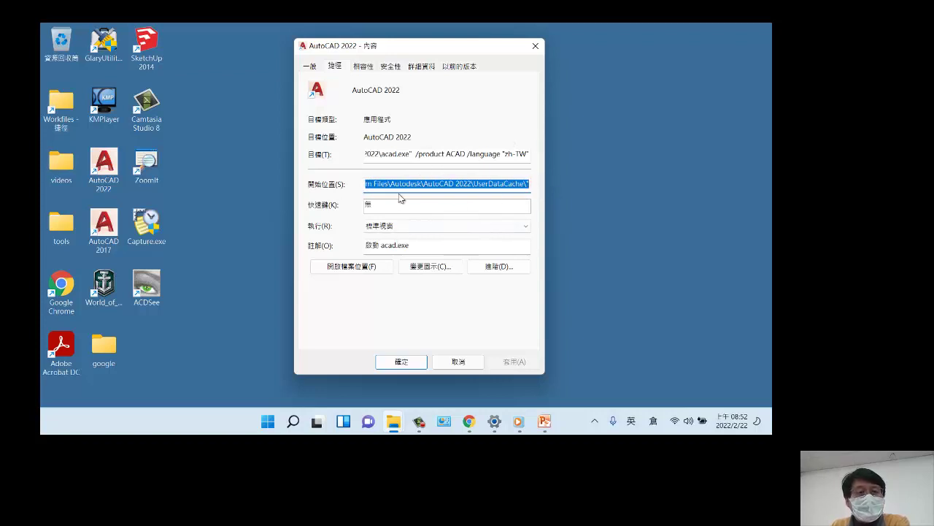
- Try setting the shortcut's 執行 option to 最大化, and close its properties without saving
left_click(526, 230)
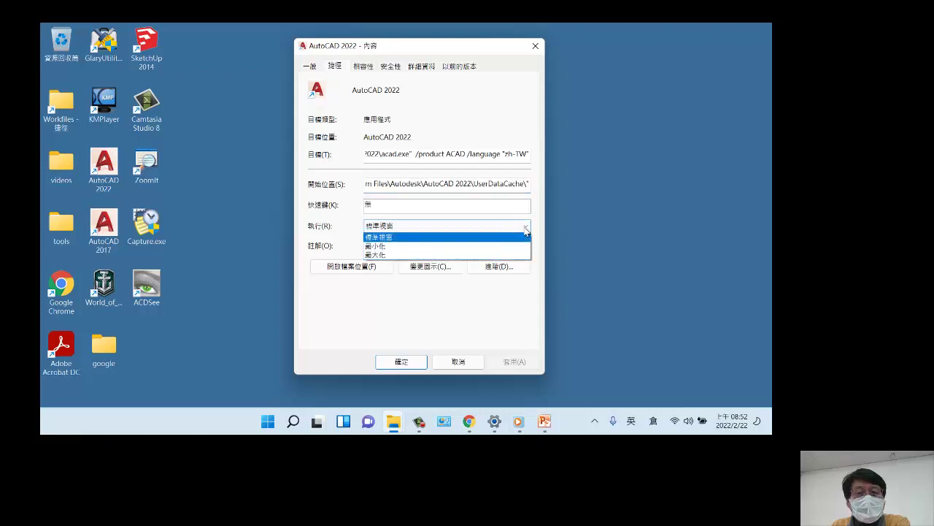
left_click(441, 255)
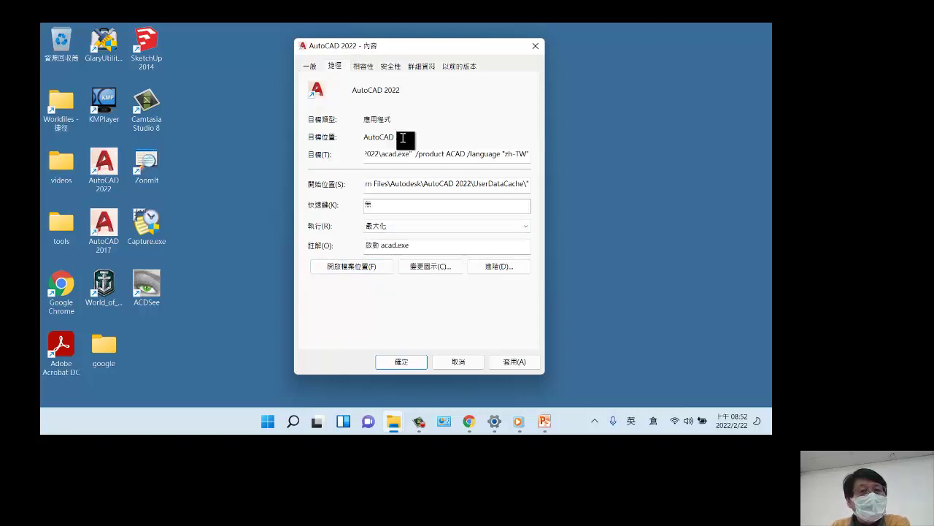
left_click(459, 362)
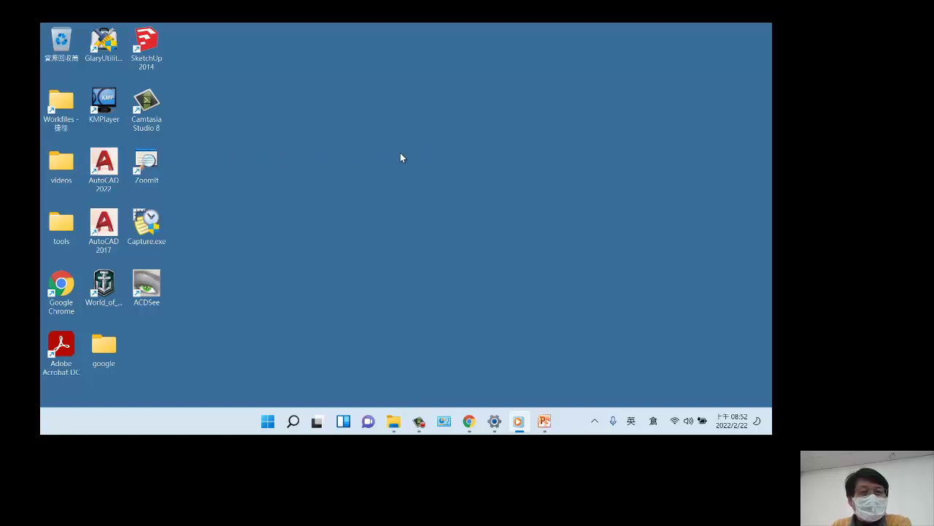
left_click(544, 422)
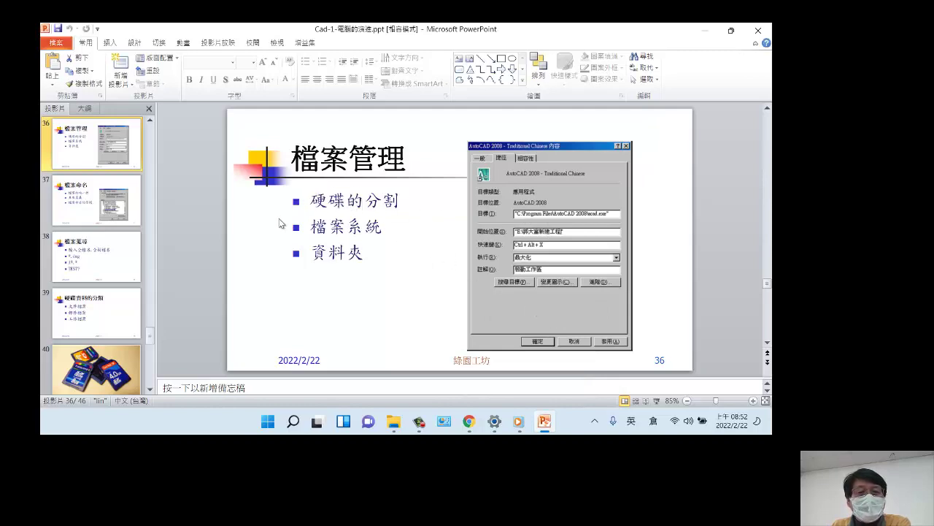
left_click(706, 30)
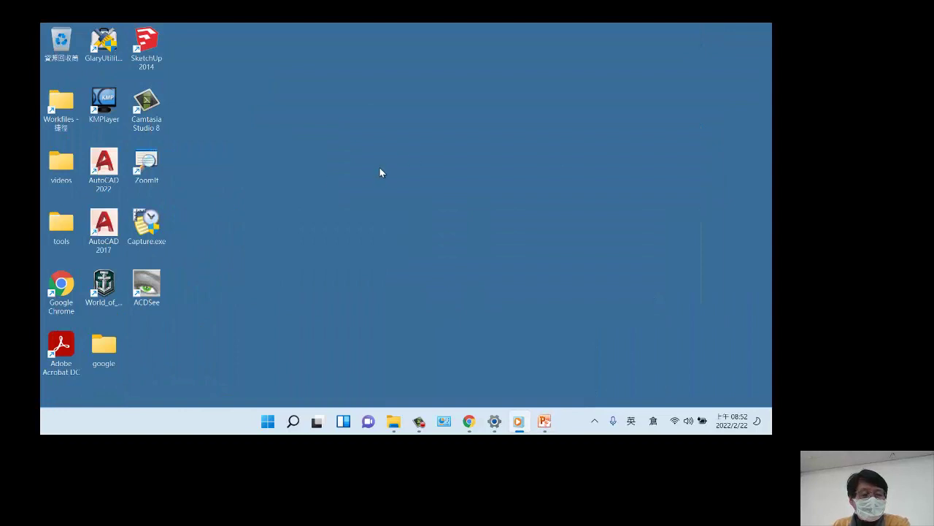
- Create a new folder in the empty area of the desktop, keeping its default name
right_click(298, 103)
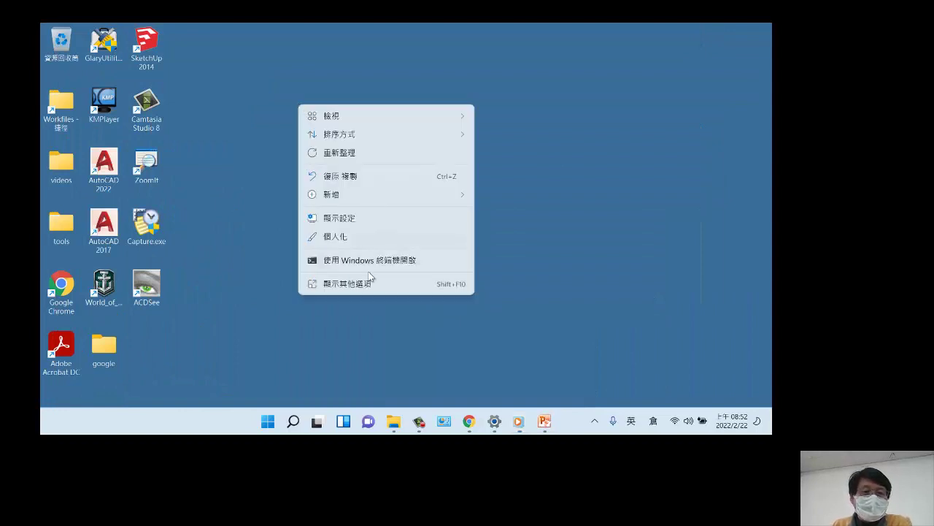
mouse_move(372, 119)
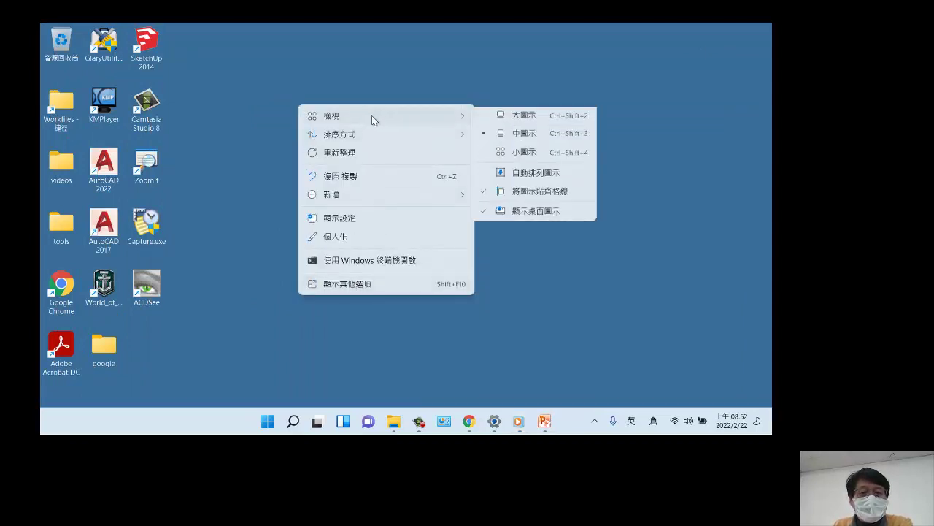
mouse_move(352, 196)
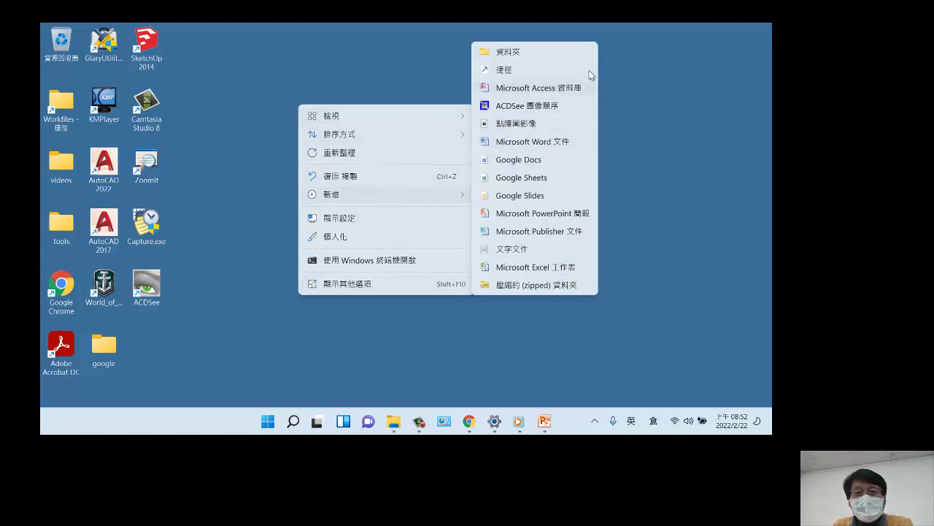
left_click(566, 52)
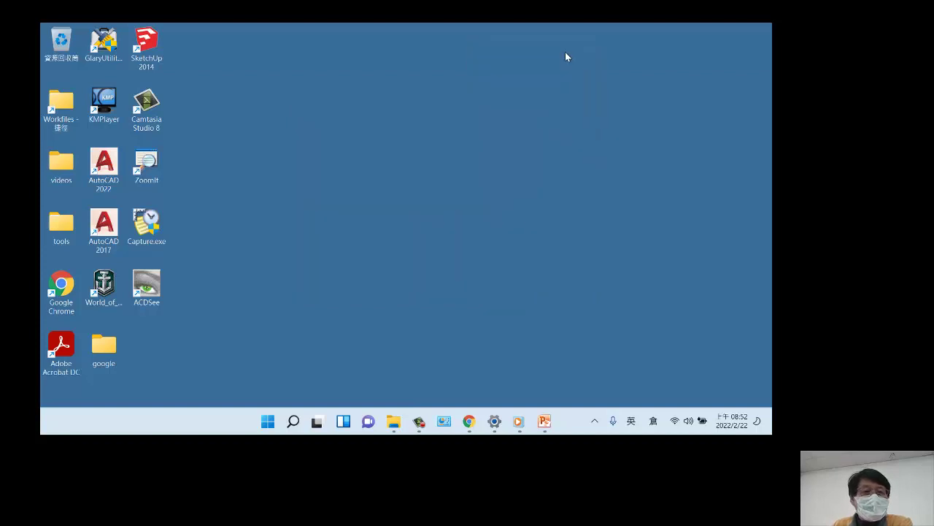
left_click(328, 109)
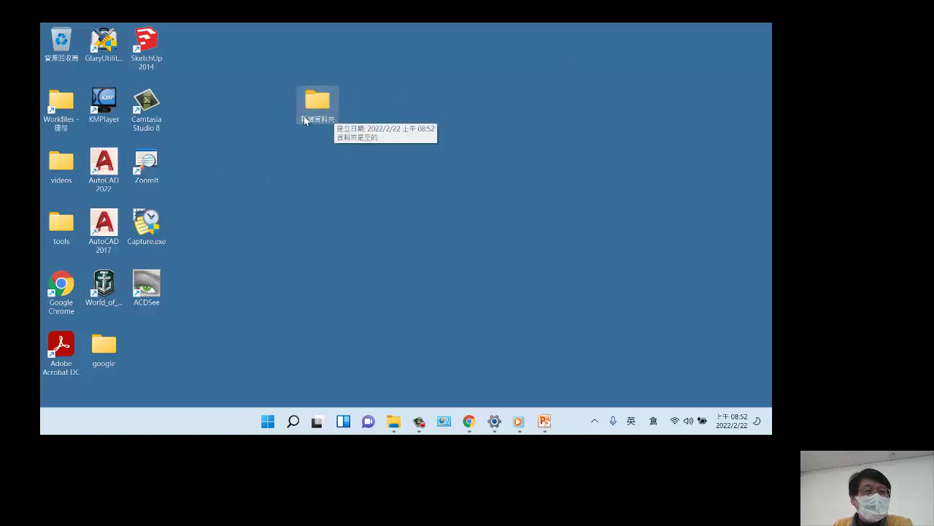
- Open the Workfiles folder through its desktop shortcut and look over its contents
double_click(63, 103)
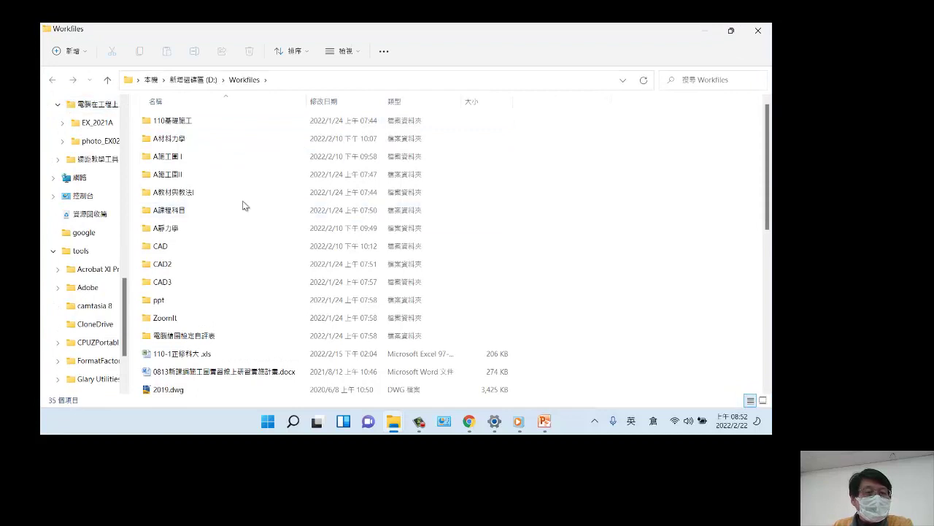
scroll(244, 205, "down", 1)
scroll(231, 207, "up", 1)
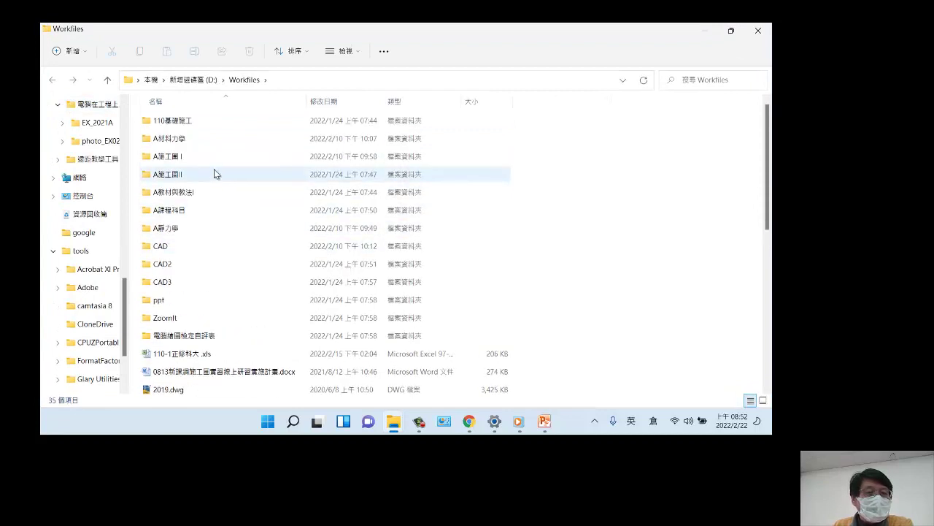
- Open the quiz folder inside CAD, view the whole q4.pdf drawing, and close the PDF
double_click(178, 250)
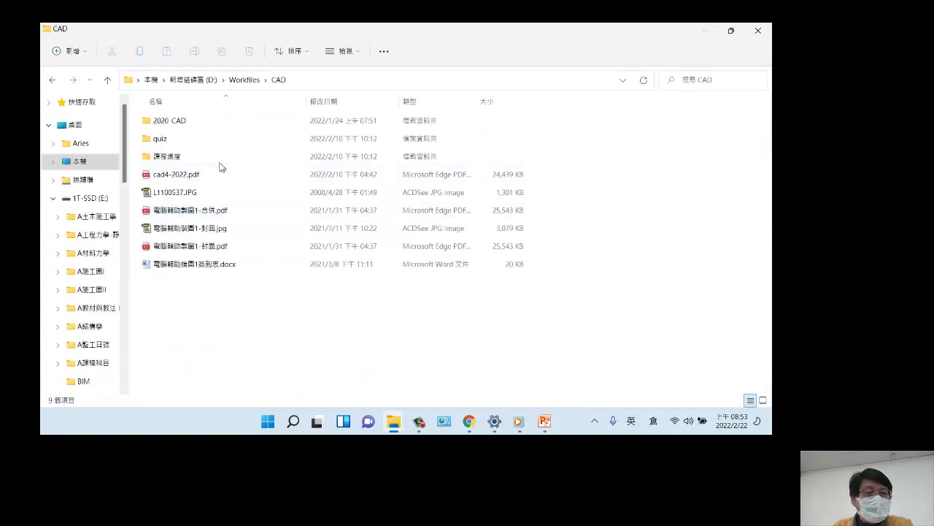
double_click(179, 140)
scroll(265, 205, "down", 6)
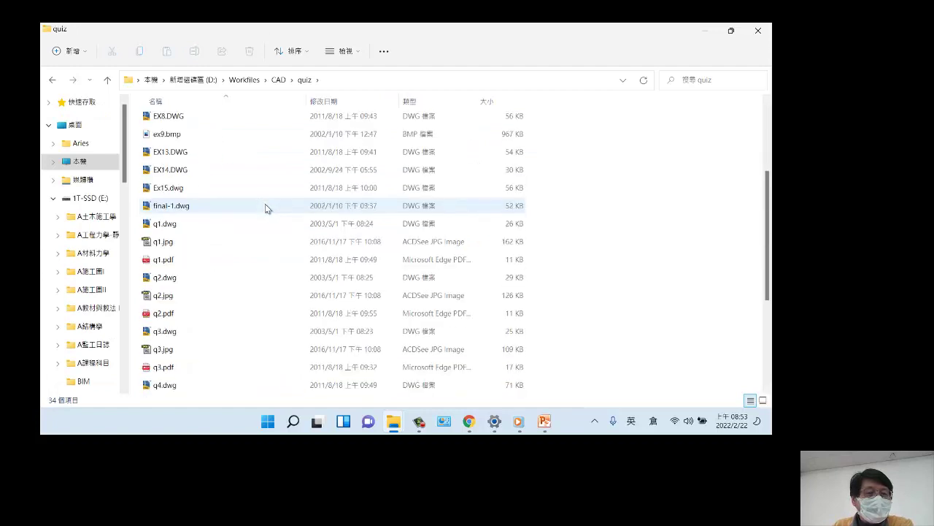
double_click(171, 243)
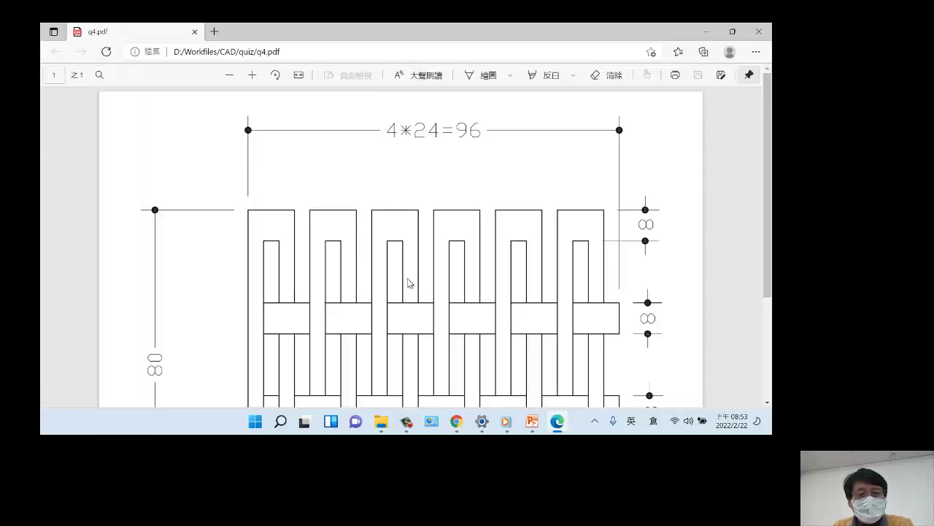
scroll(407, 282, "down", 5)
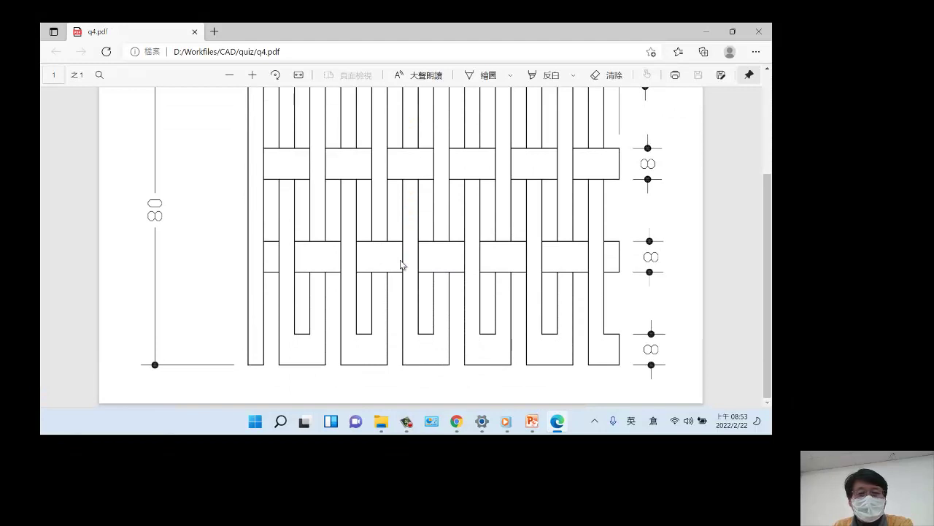
scroll(401, 265, "up", 3)
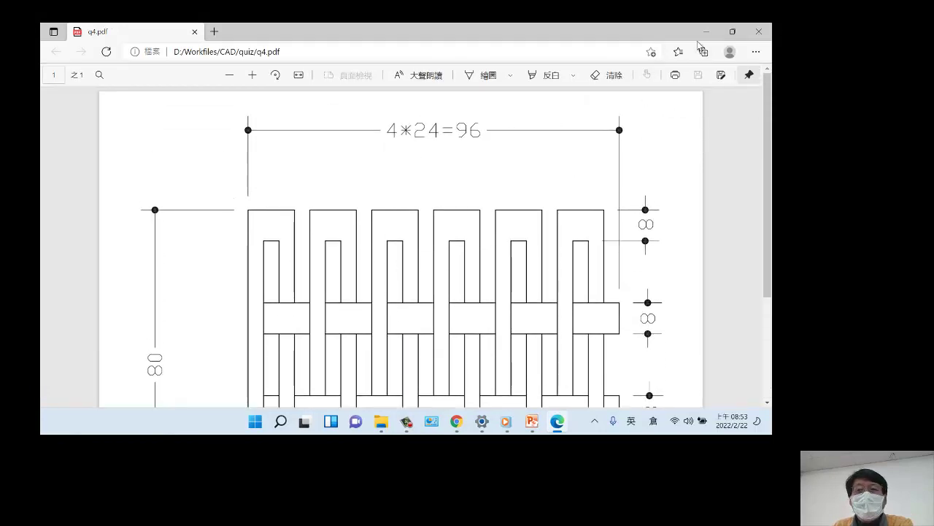
left_click(759, 31)
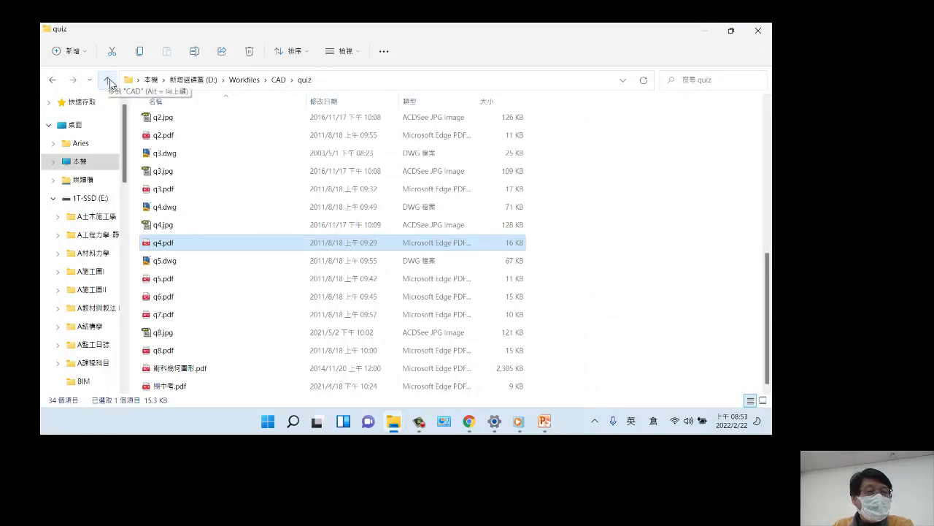
- Switch to the PowerPoint presentation, show slide 37, 檔案命名, and return to the desktop
left_click(705, 31)
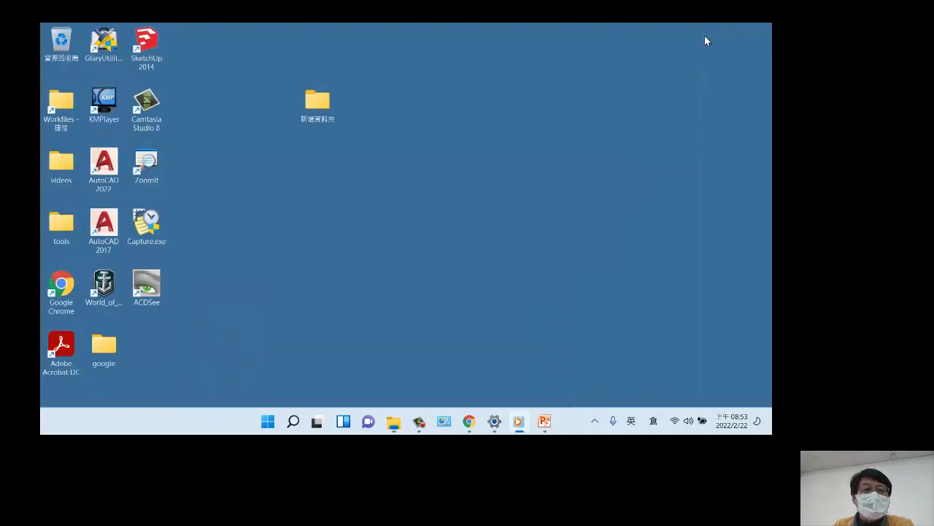
left_click(544, 422)
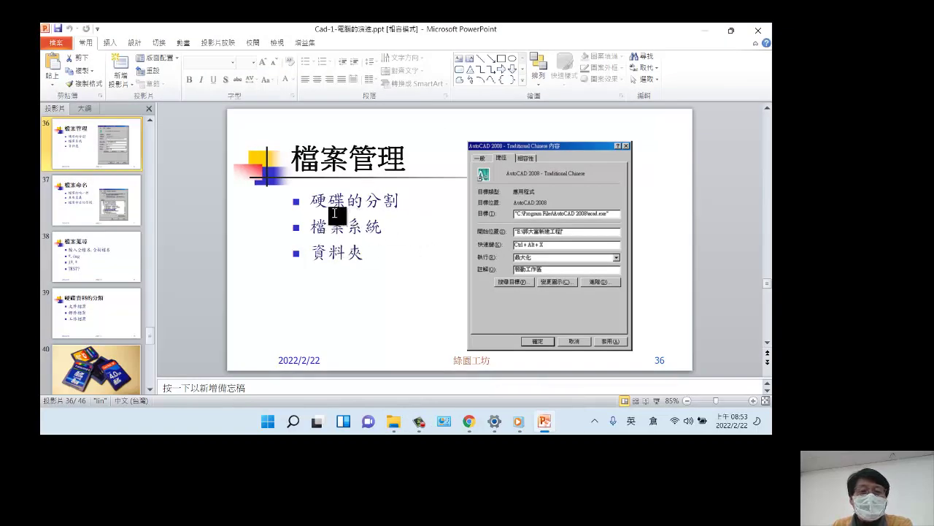
left_click(79, 205)
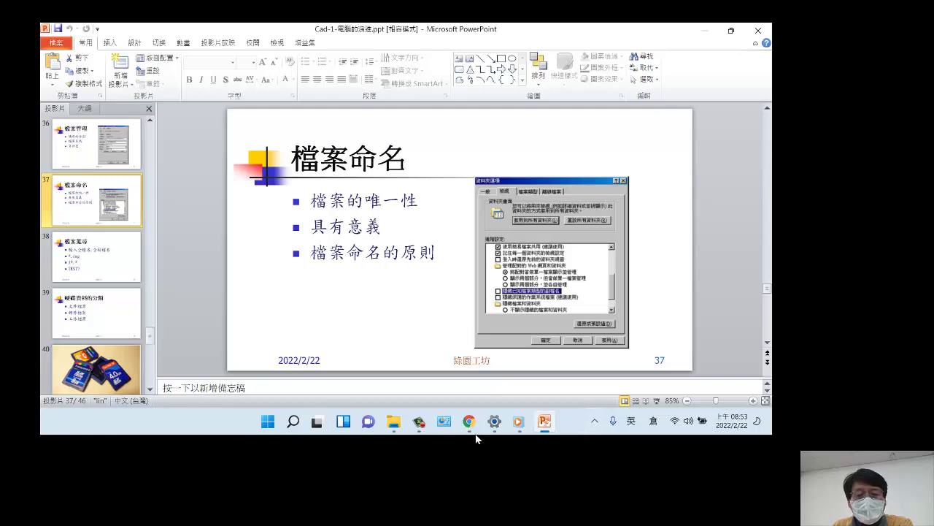
left_click(707, 32)
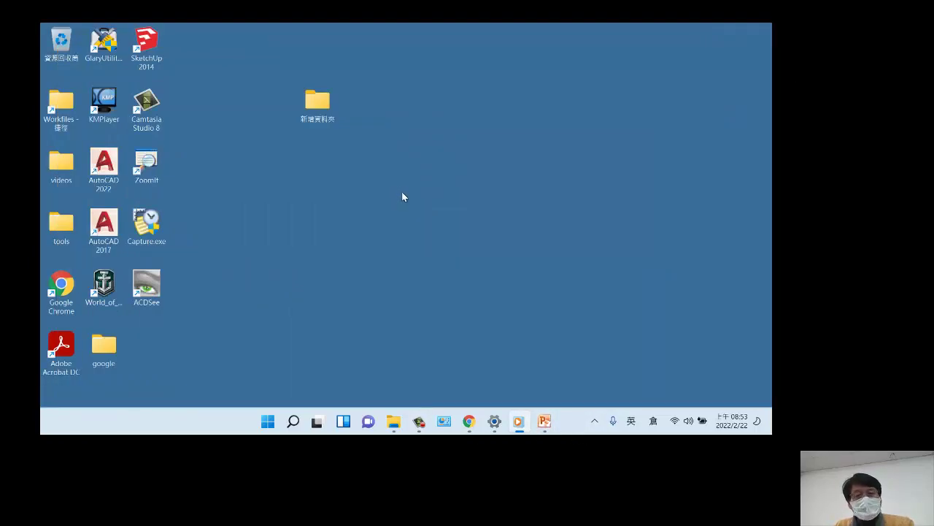
- Bring up 資料夾選項 from a new File Explorer window and find the file extension and hidden file entries in 進階設定
key("super+e")
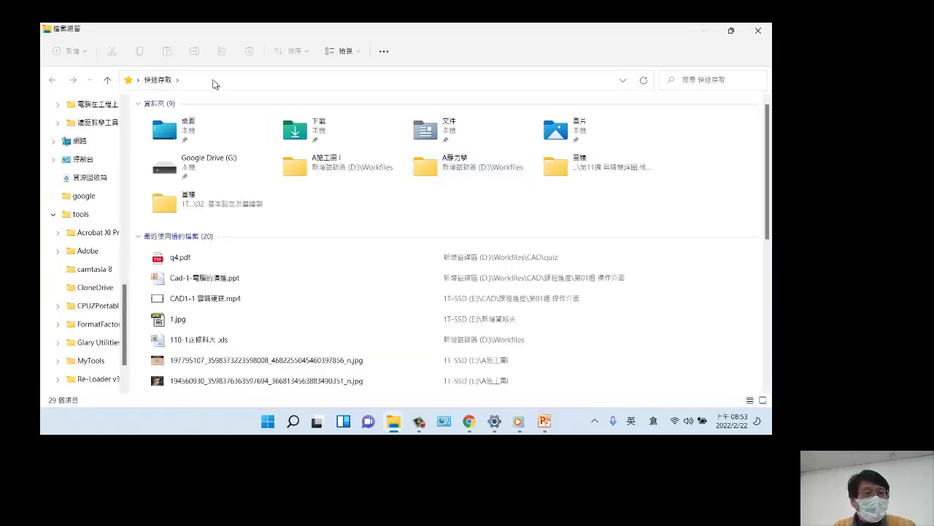
left_click(384, 53)
left_click(384, 53)
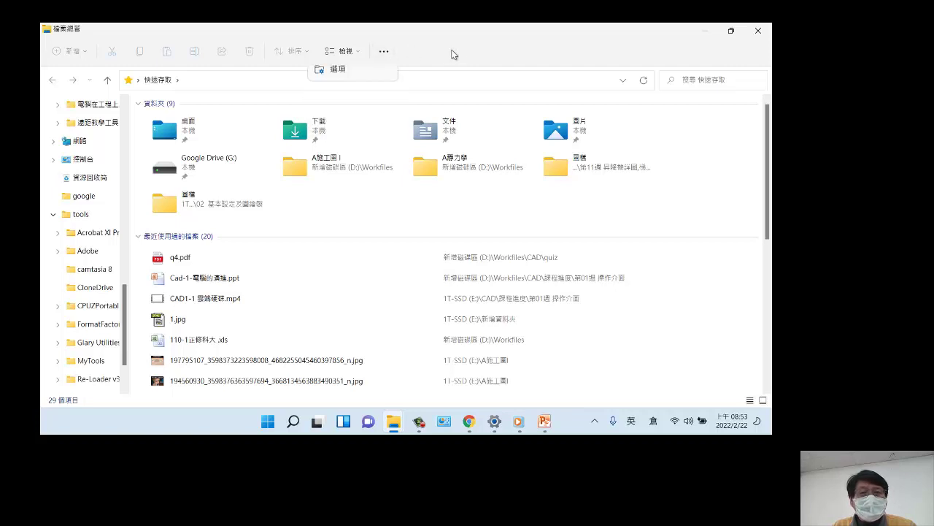
left_click(383, 52)
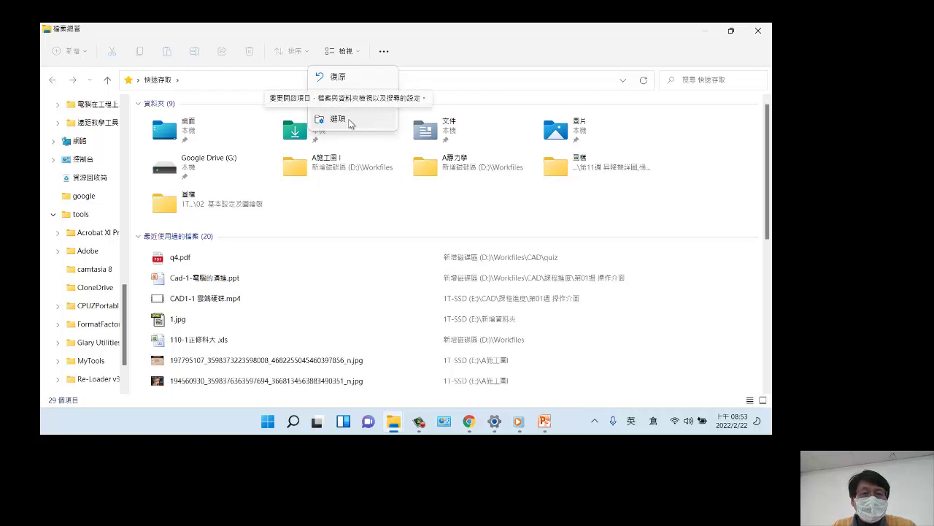
left_click(350, 123)
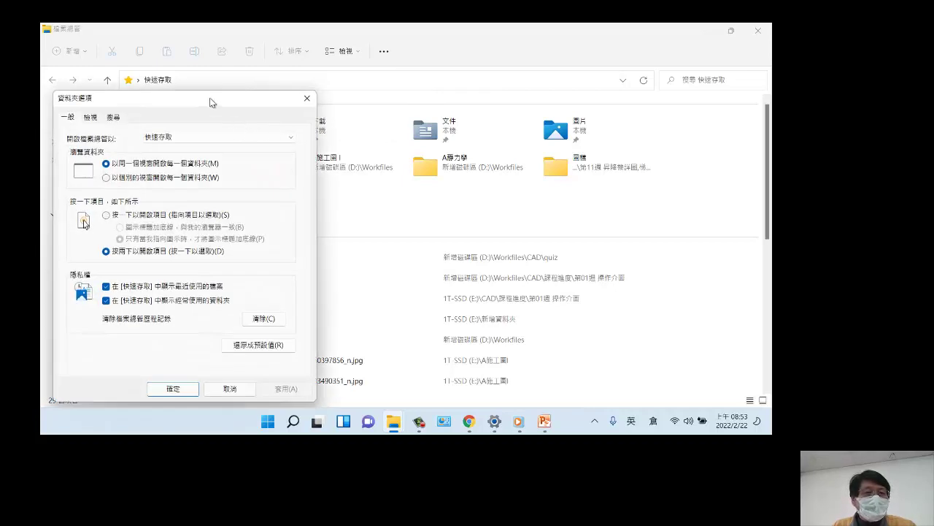
left_click_drag(211, 102, 419, 56)
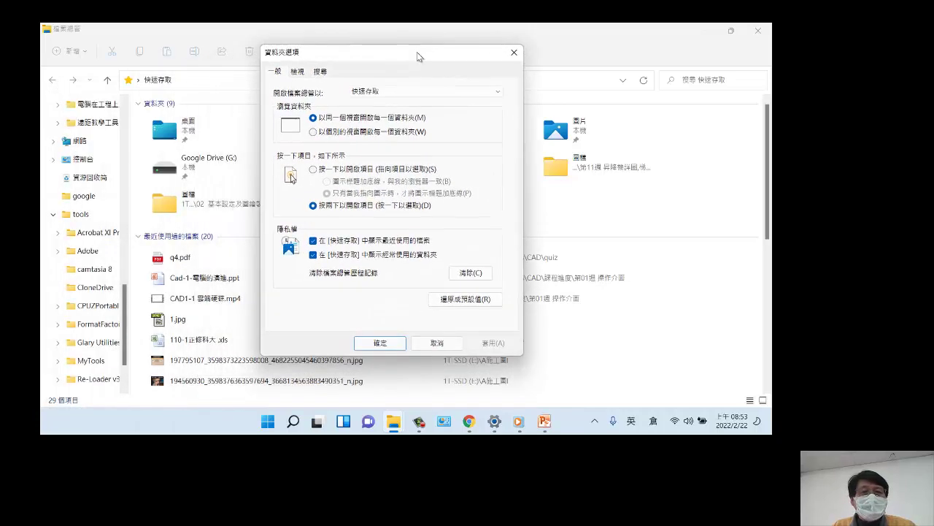
left_click(299, 72)
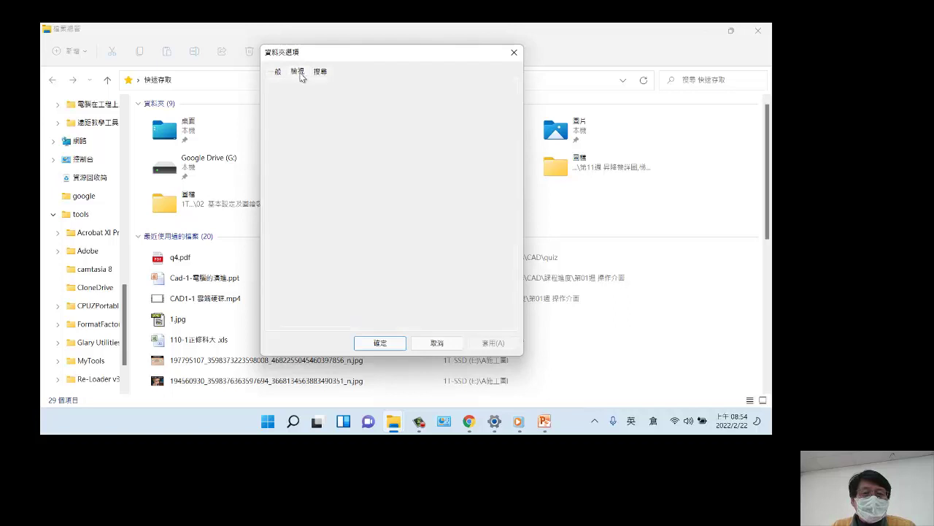
scroll(403, 255, "down", 3)
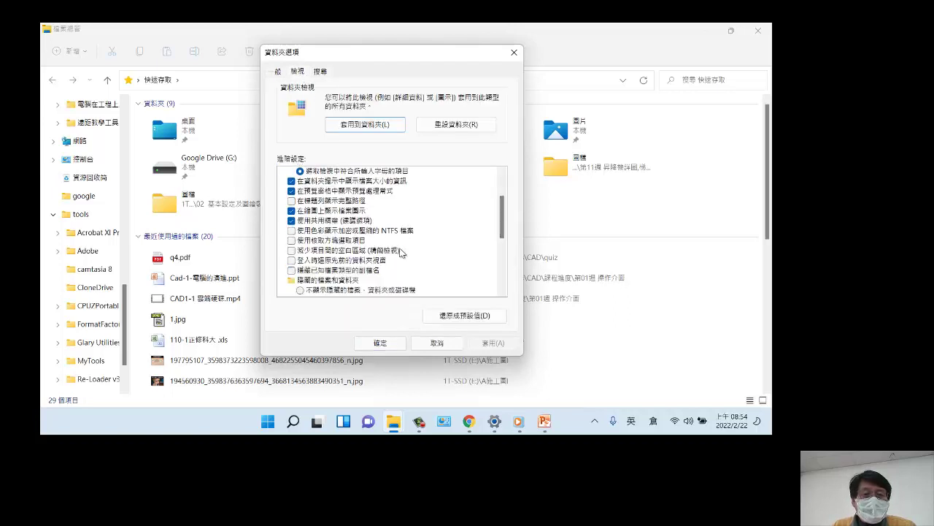
scroll(401, 251, "down", 2)
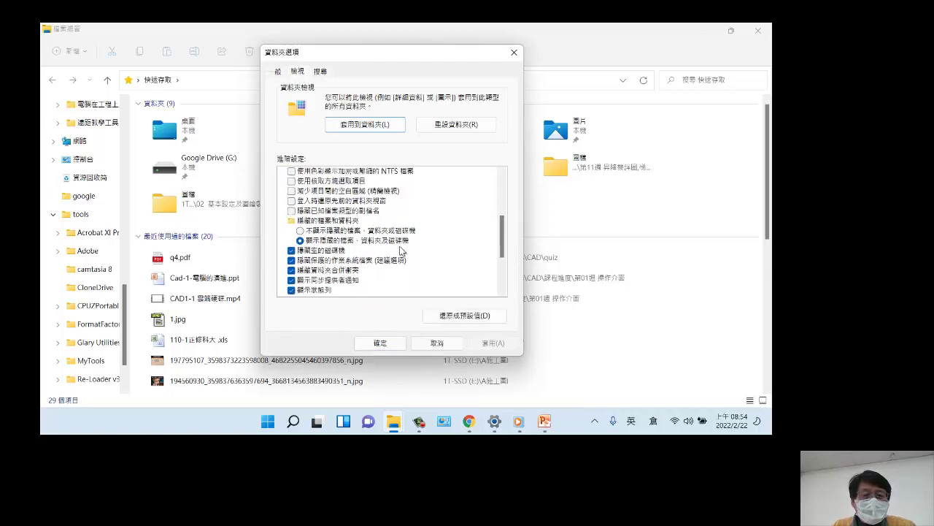
- Try toggling 隱藏已知檔案類型的副檔名 and the hidden files option, restore both, and confirm the folder options
left_click(292, 211)
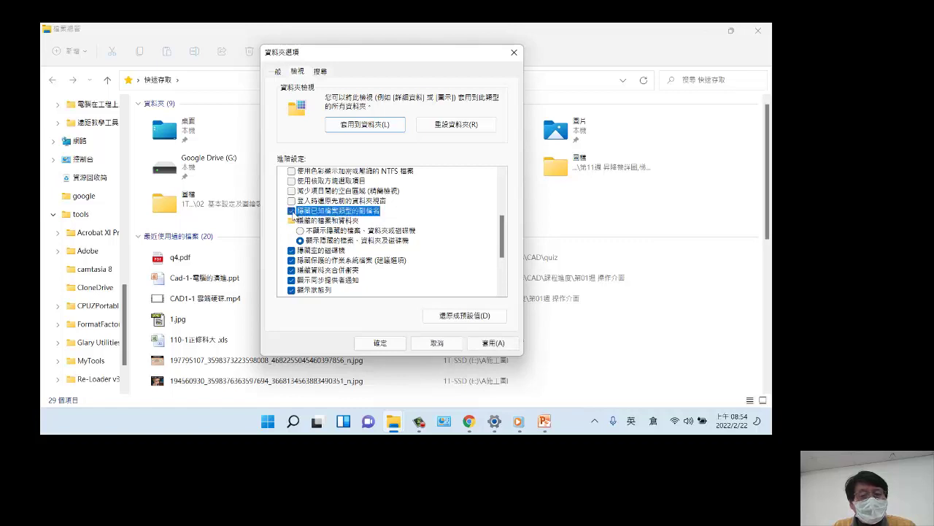
left_click(292, 212)
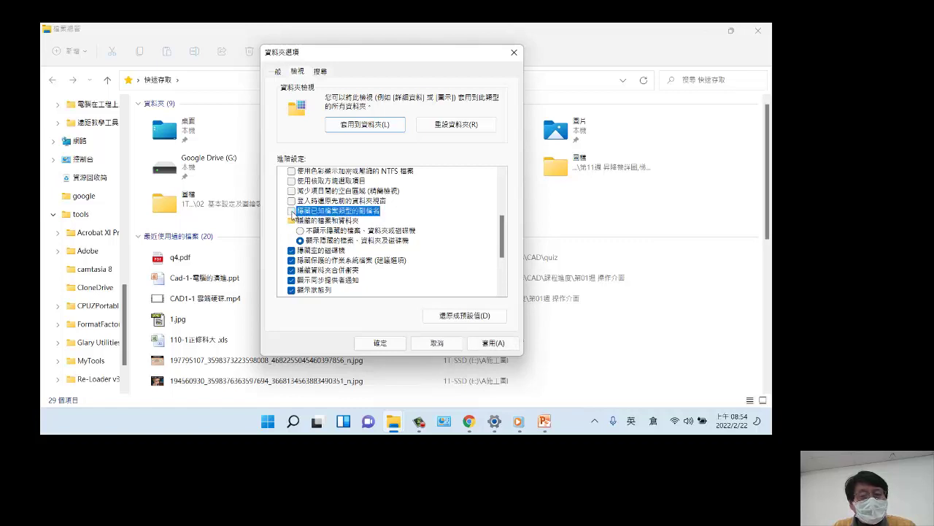
left_click(301, 230)
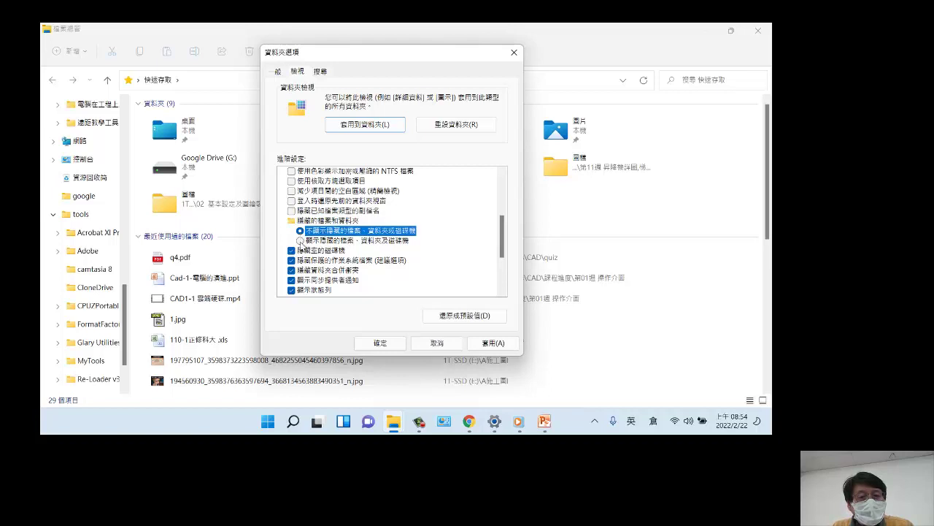
left_click(301, 241)
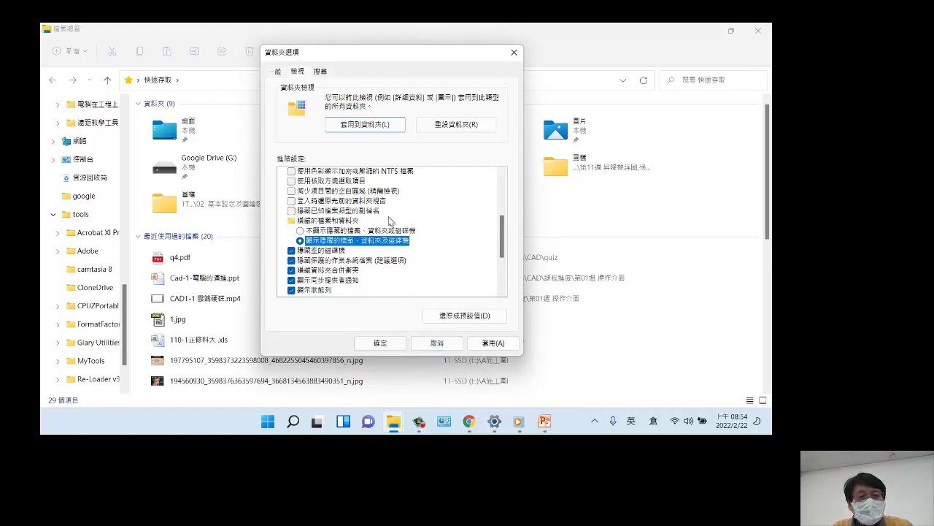
left_click(382, 345)
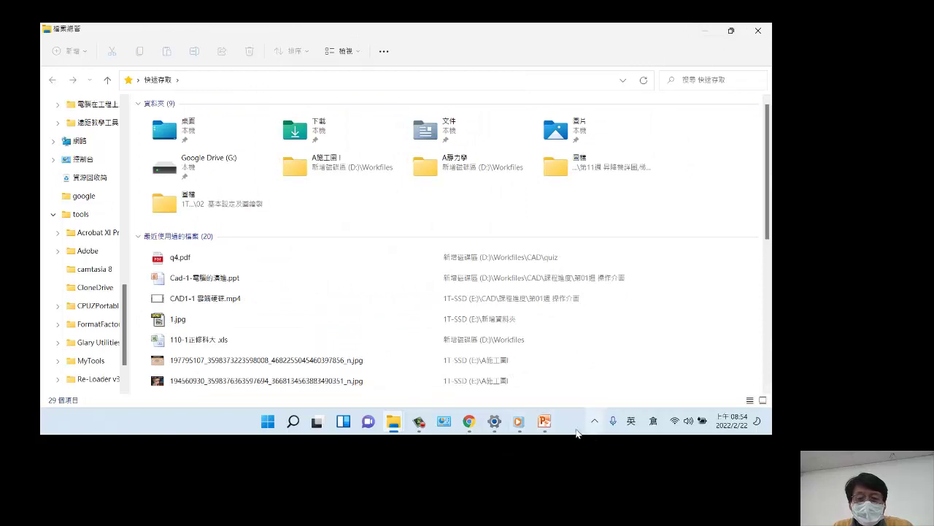
- Switch back to the PowerPoint presentation and show slide 38, 檔案蒐尋
left_click(545, 421)
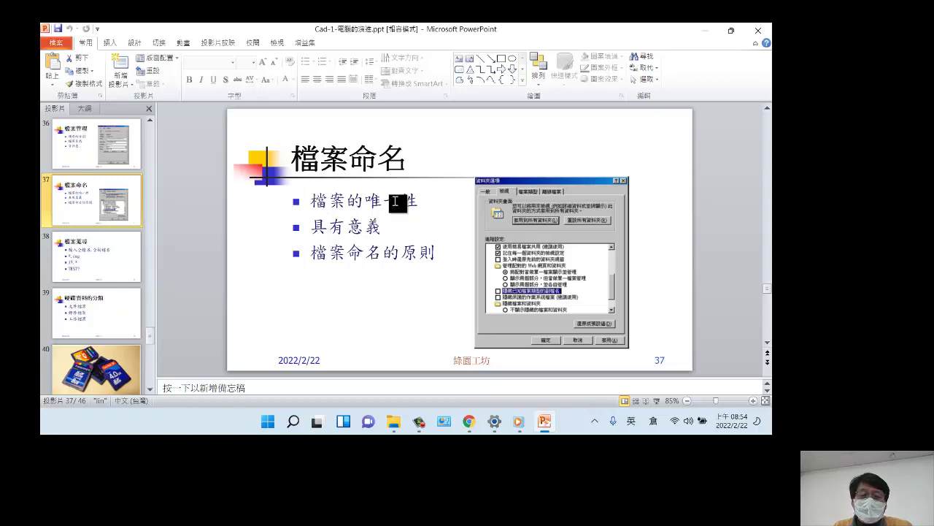
left_click(117, 251)
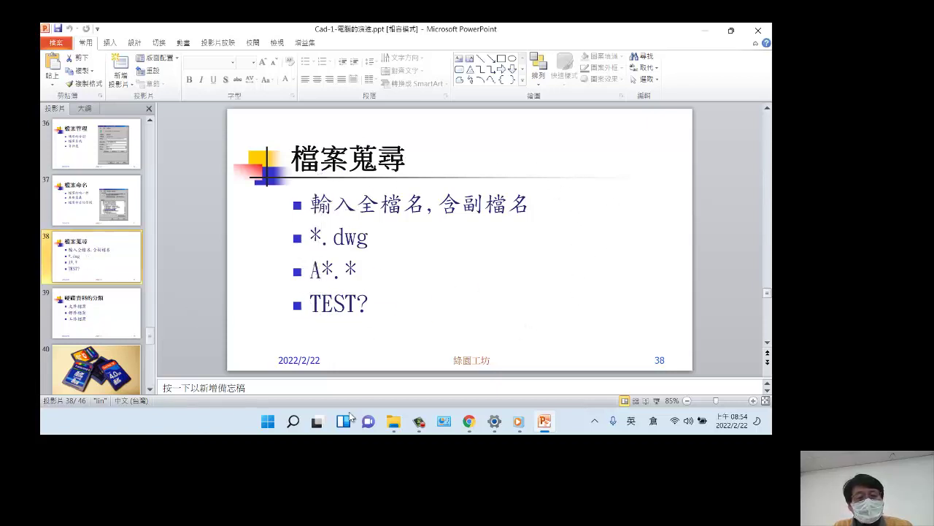
- Search Windows for cmd, run 命令提示字元 as administrator, and reposition its window
mouse_move(295, 425)
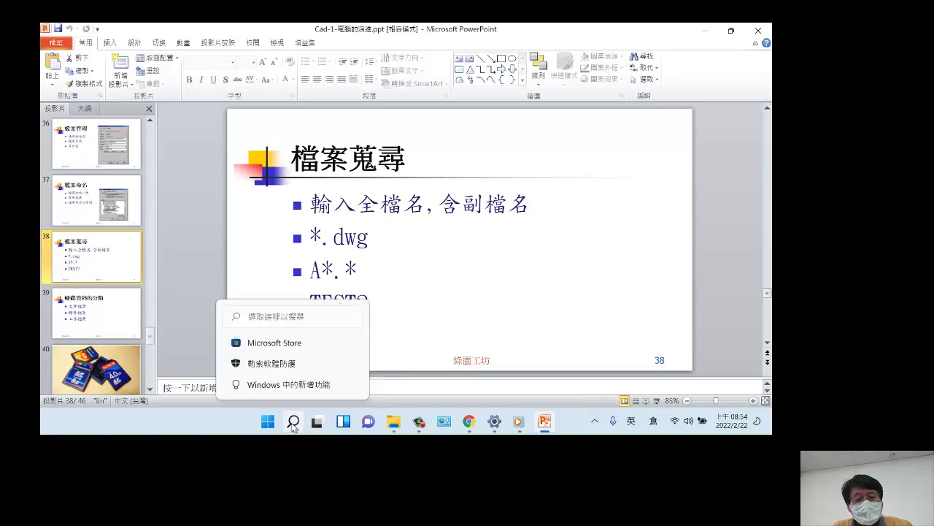
left_click(286, 422)
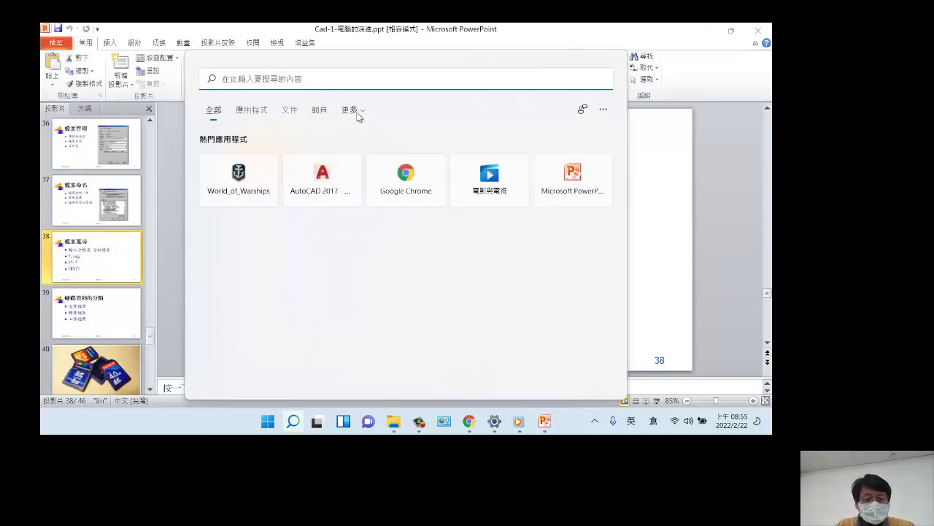
type("cmd")
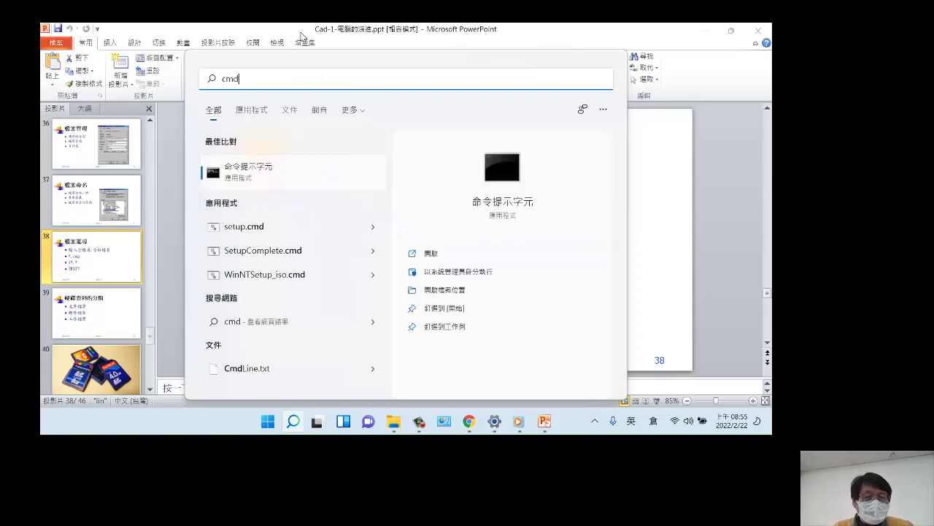
left_click(466, 272)
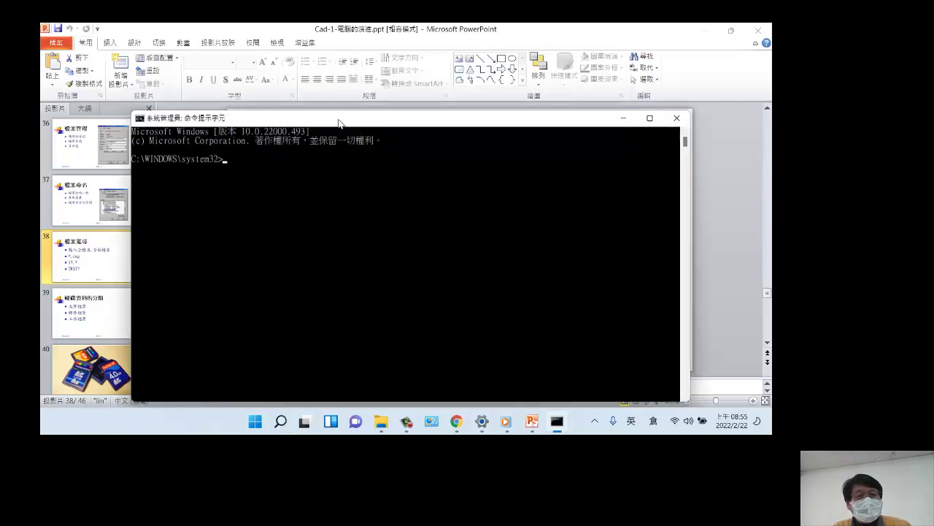
left_click_drag(342, 121, 448, 93)
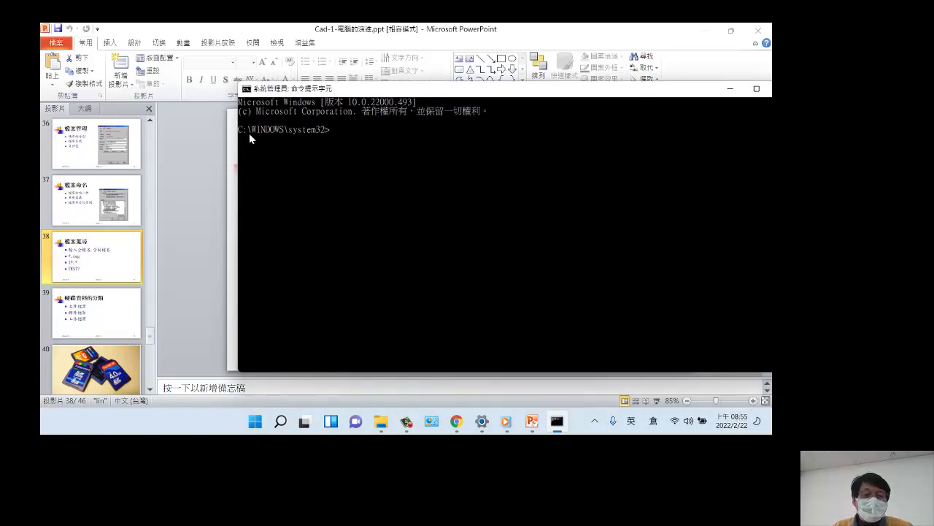
- Change to the root of drive C with cd\ and list its contents in wide format with dir/w
type("cd\\")
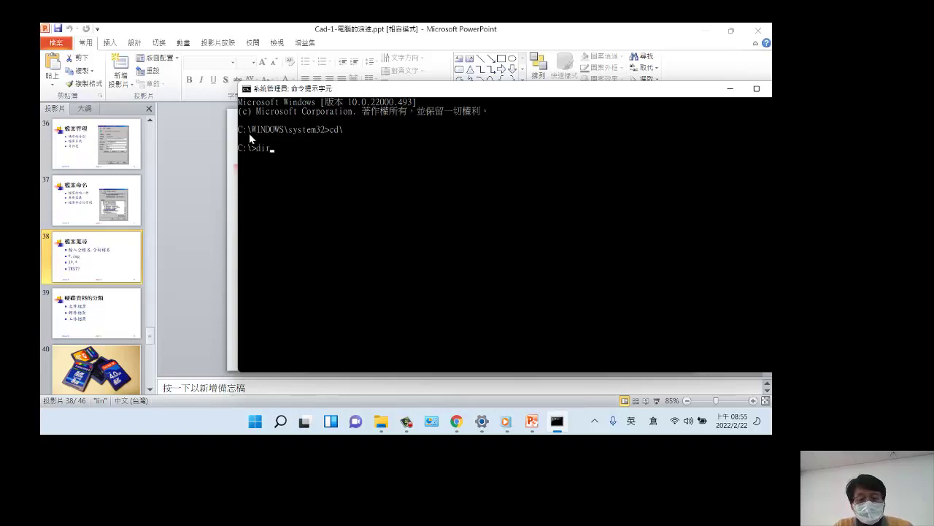
type("/w")
key("Return")
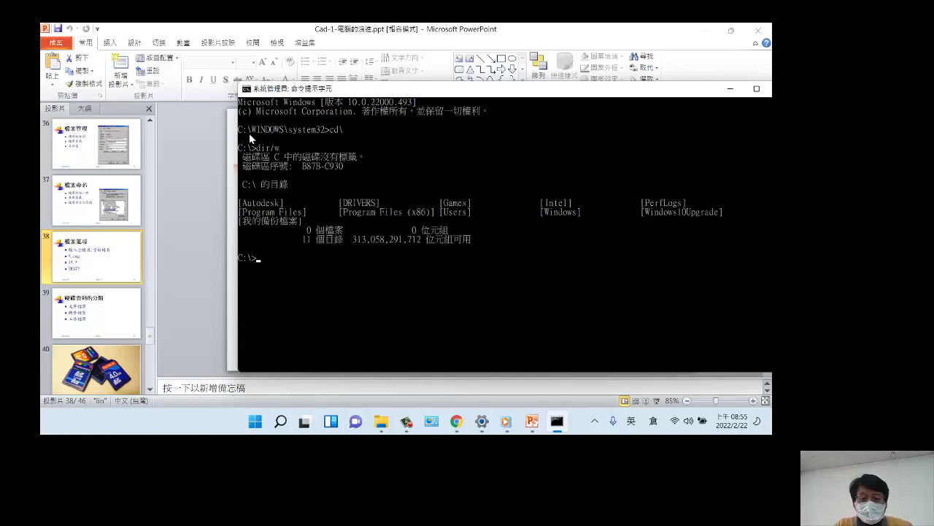
- Run ping without arguments to display its usage options
type("ping")
key("Return")
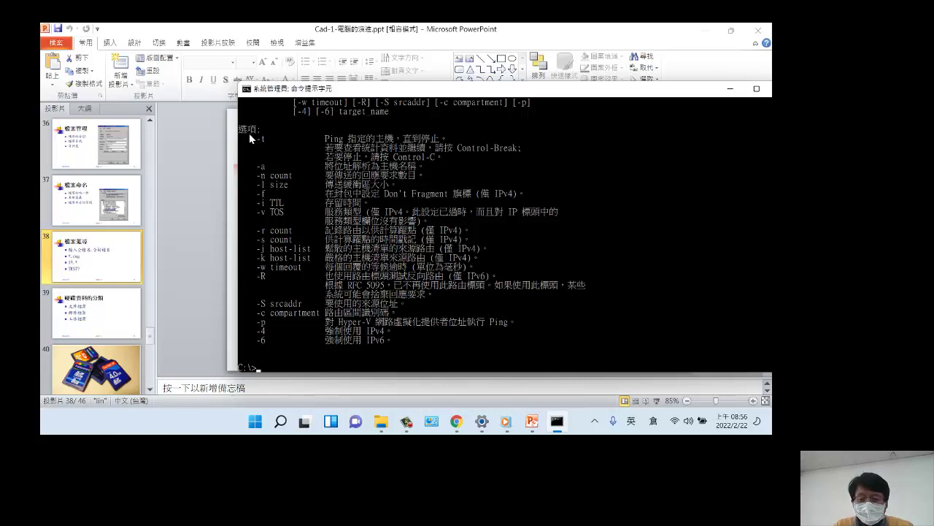
- Switch to drive D with d: and list its root contents in wide format with dir/w
type("d:")
key("Return")
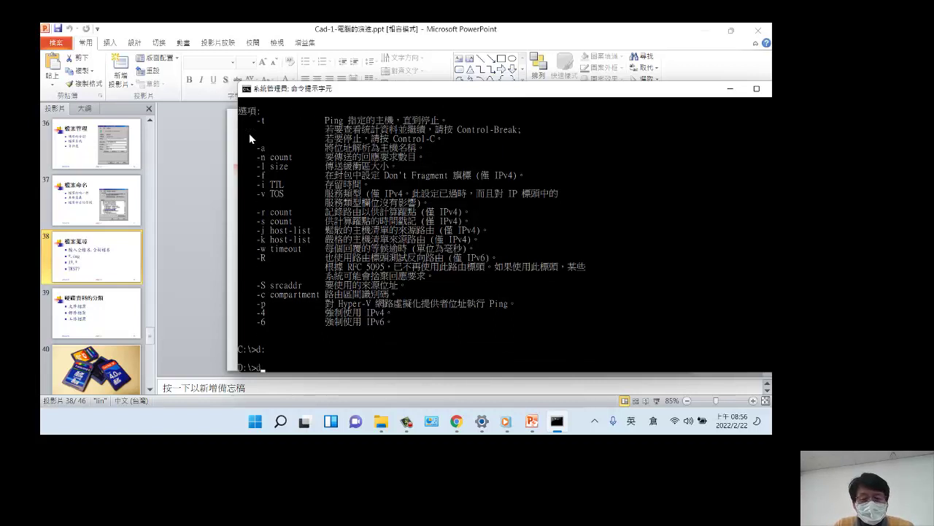
type("dir/w")
key("Return")
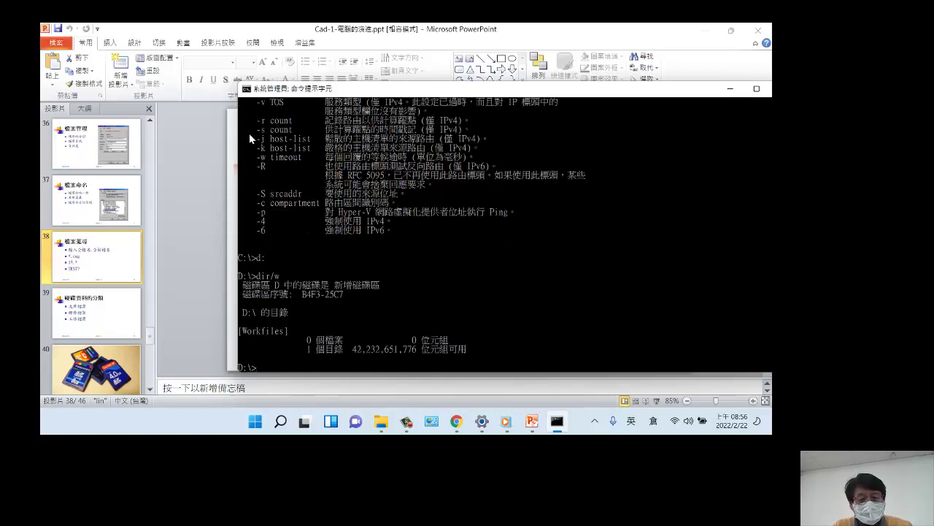
- List every .dwg file on drive D, including subfolders, with dir *.dwg /s, and return to the PowerPoint presentation
type("cd")
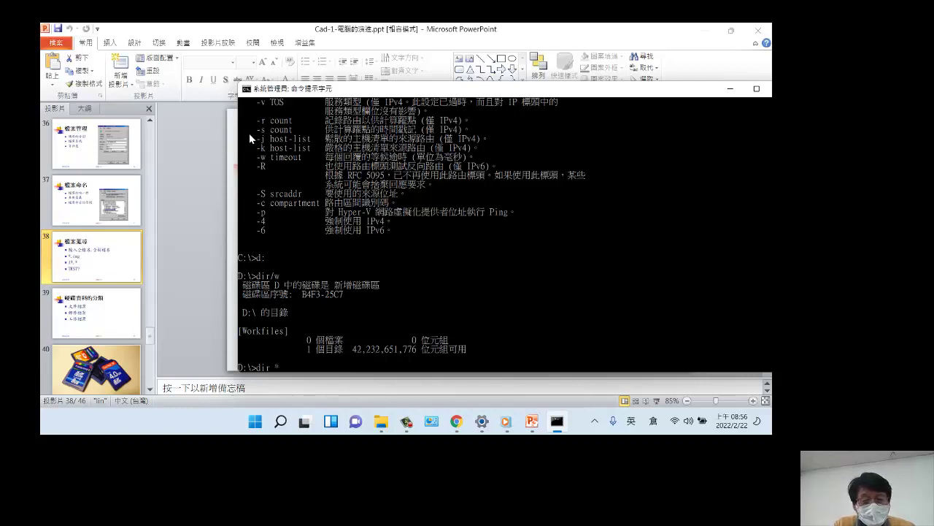
type(".dwg /s")
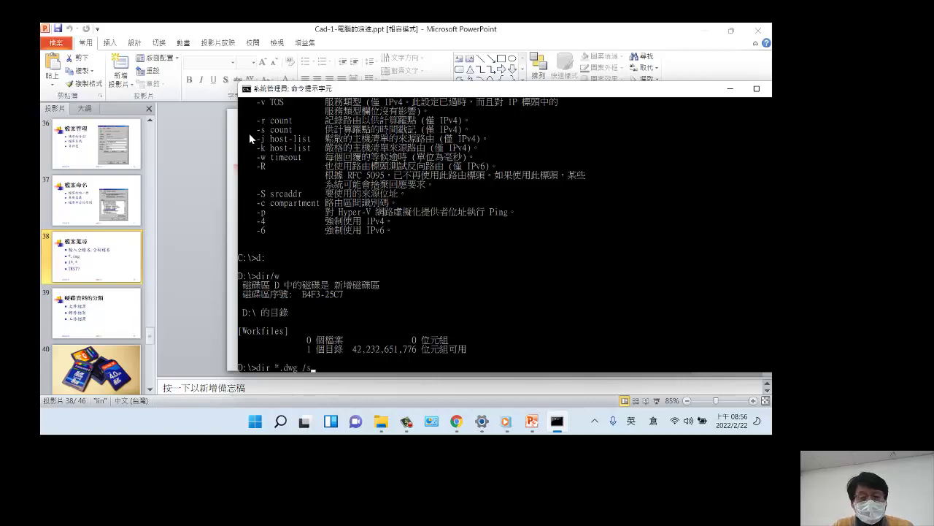
key("Return")
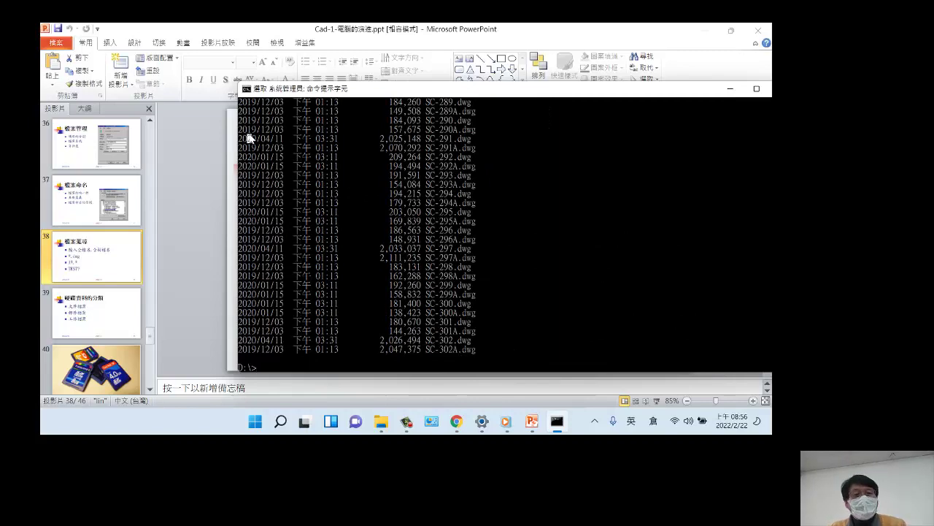
left_click_drag(557, 96, 462, 83)
left_click(629, 79)
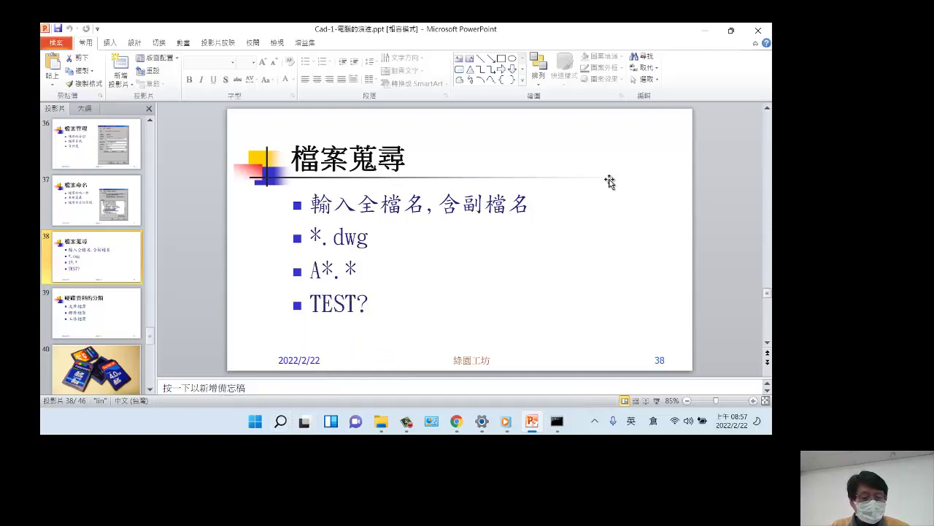
- Search Windows for test? and open the web results for the query in the browser
key("super+f")
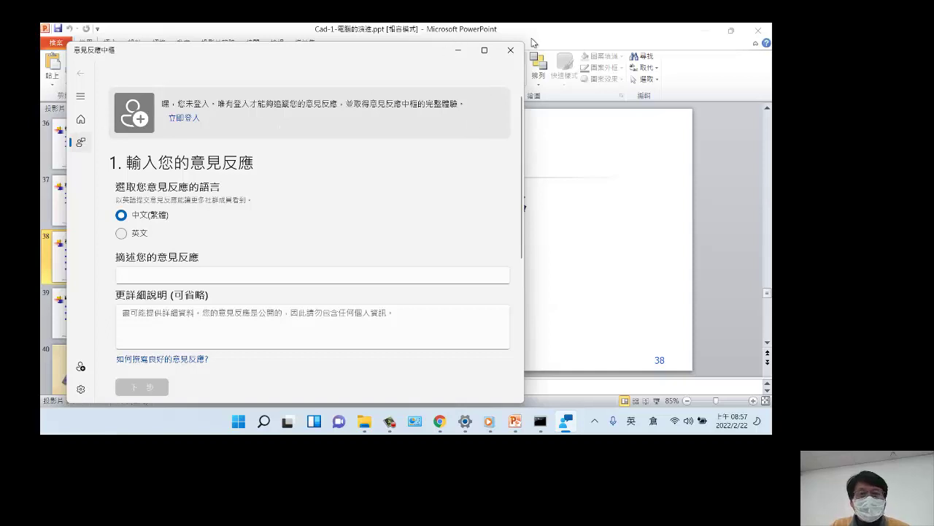
left_click(511, 50)
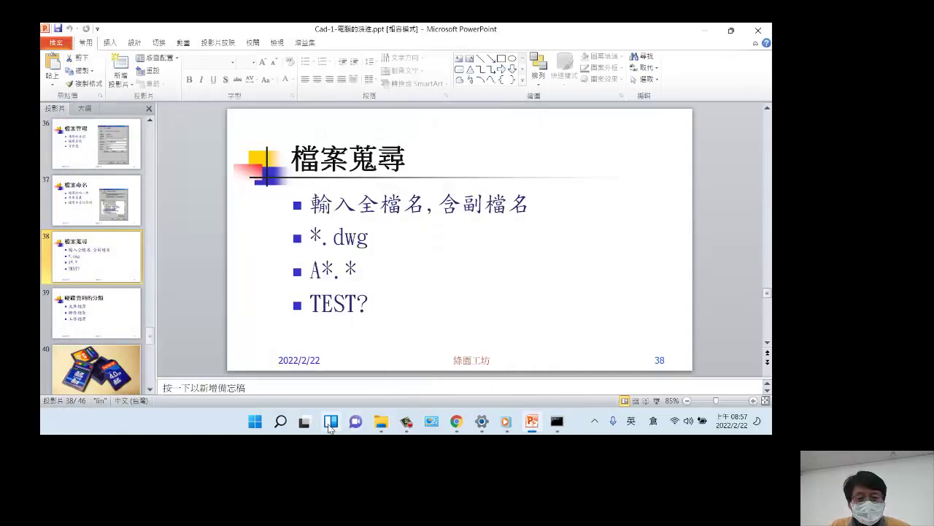
mouse_move(311, 426)
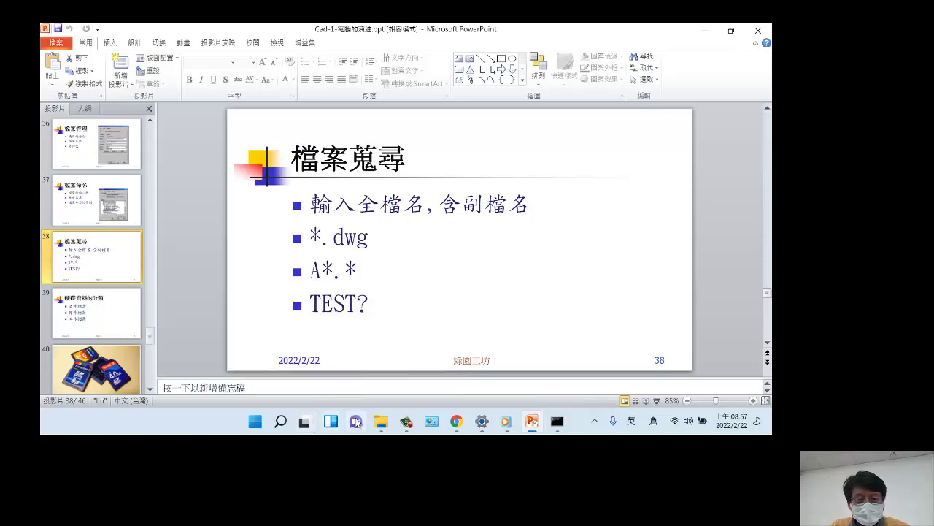
left_click(282, 425)
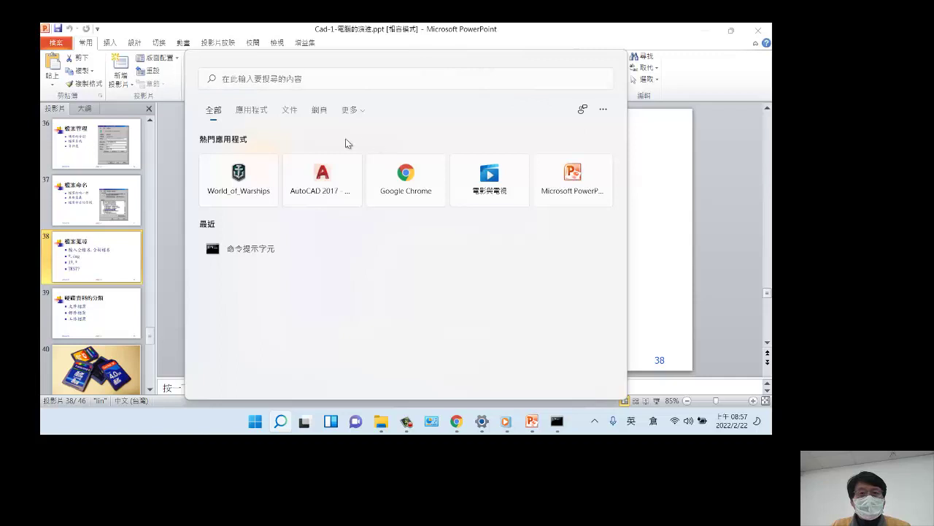
left_click(301, 84)
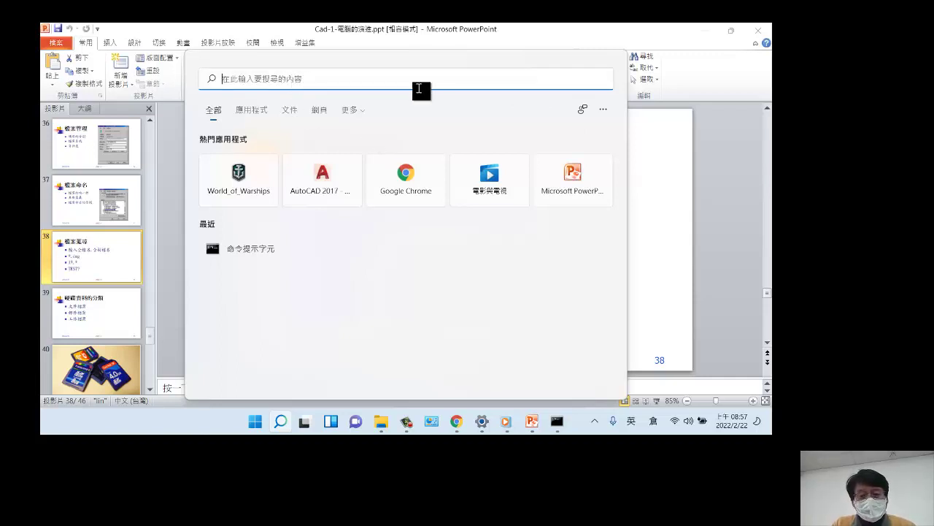
type("test?")
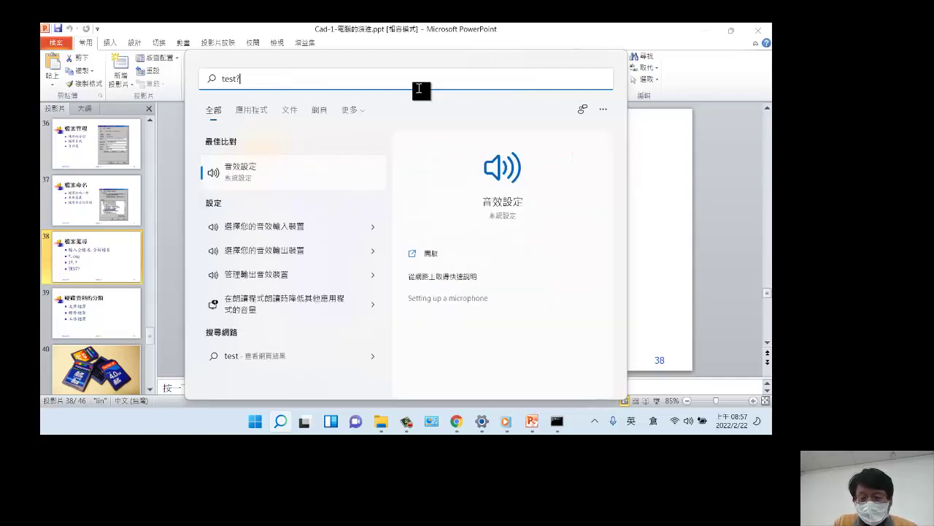
key("Escape")
key("shift+F5")
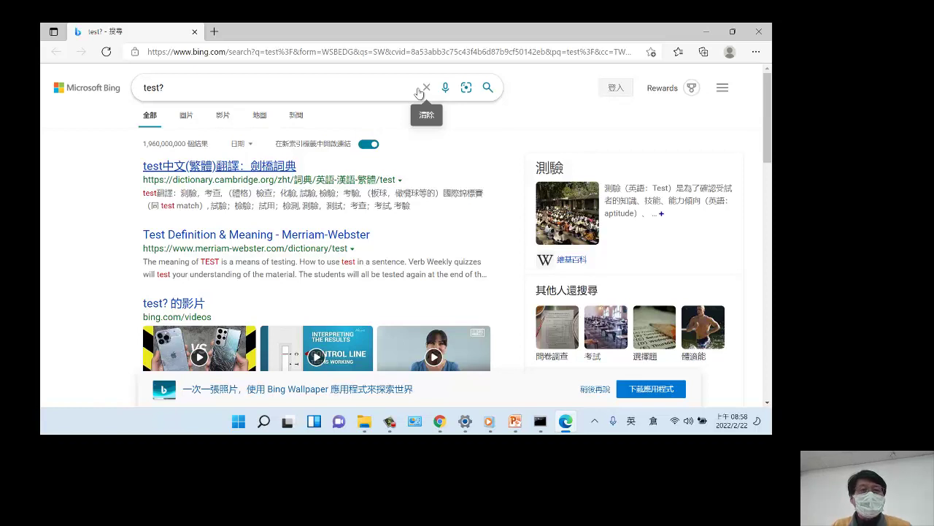
- Highlight the query on the Bing results page and minimize the browser to return to the presentation
triple_click(152, 88)
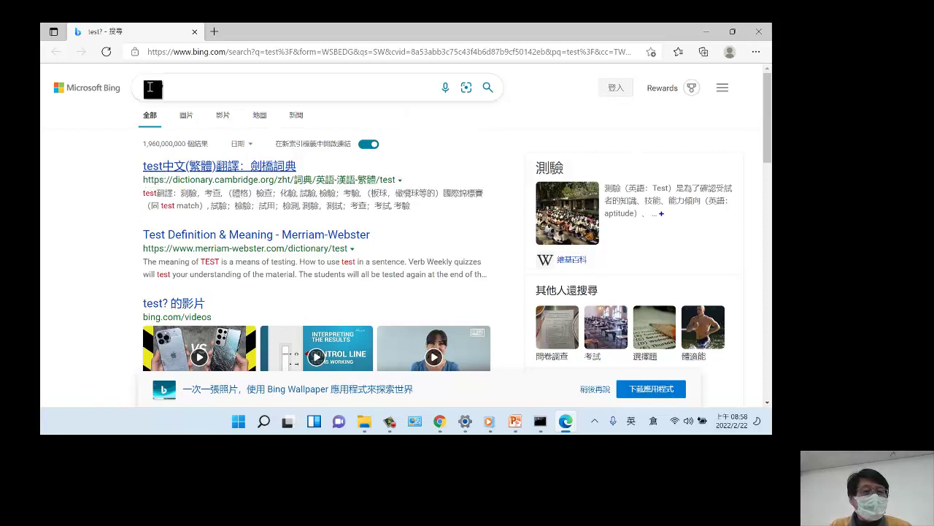
left_click(157, 215)
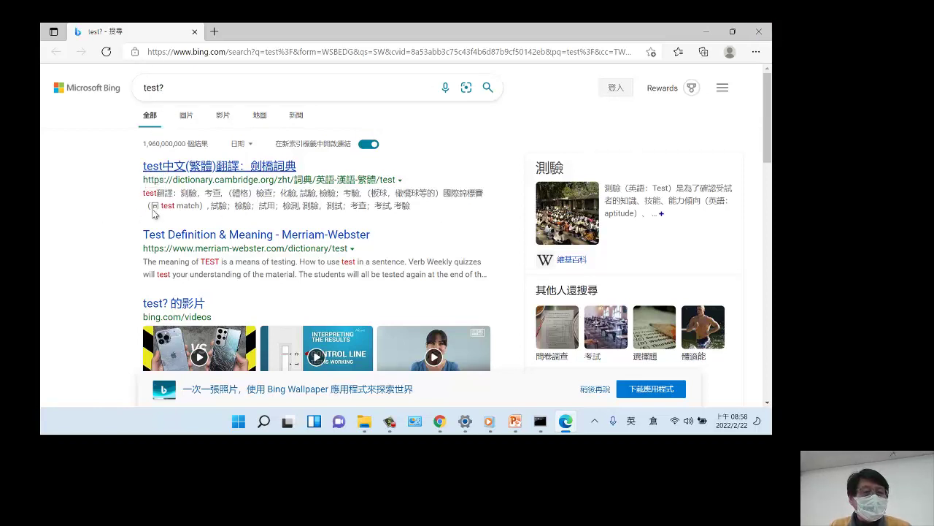
left_click(707, 31)
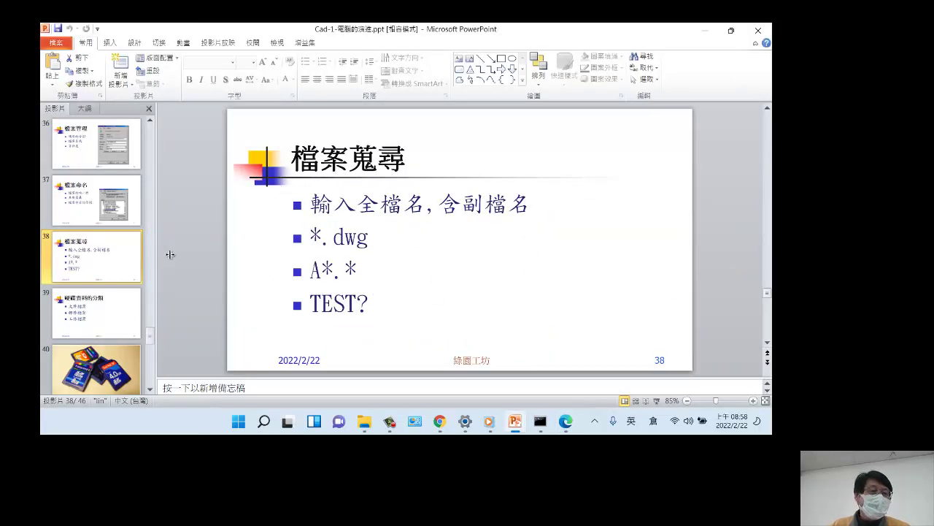
- Show slide 39 on hard disk data categories, go to slide 40 with the memory cards, and start the slide show from it
scroll(94, 303, "down", 2)
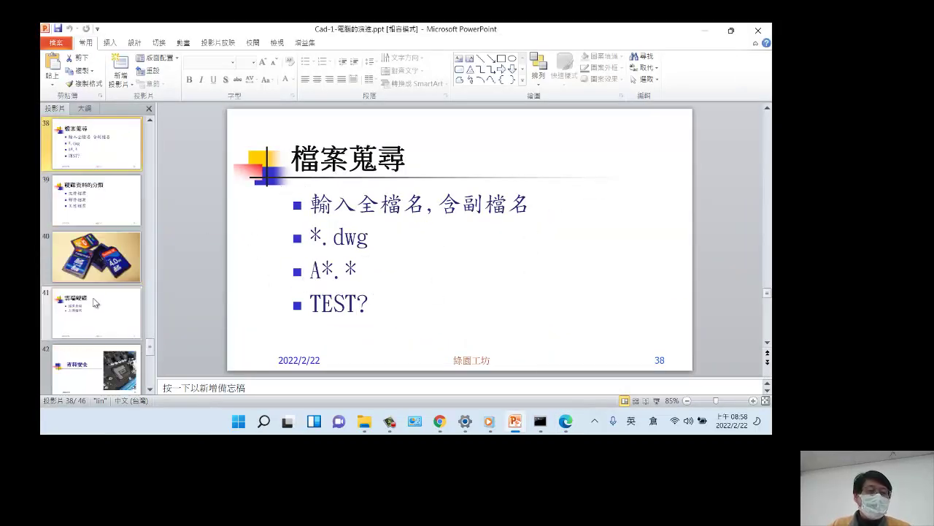
left_click(108, 202)
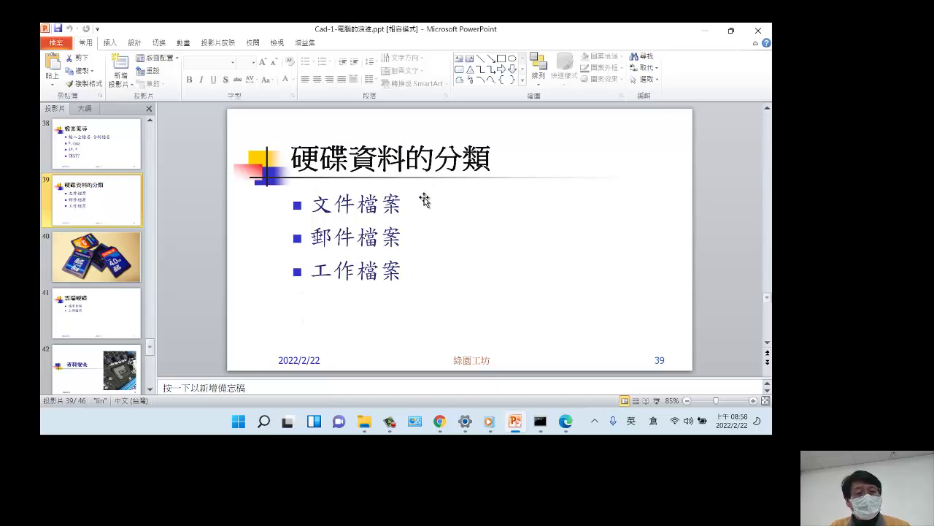
left_click(112, 261)
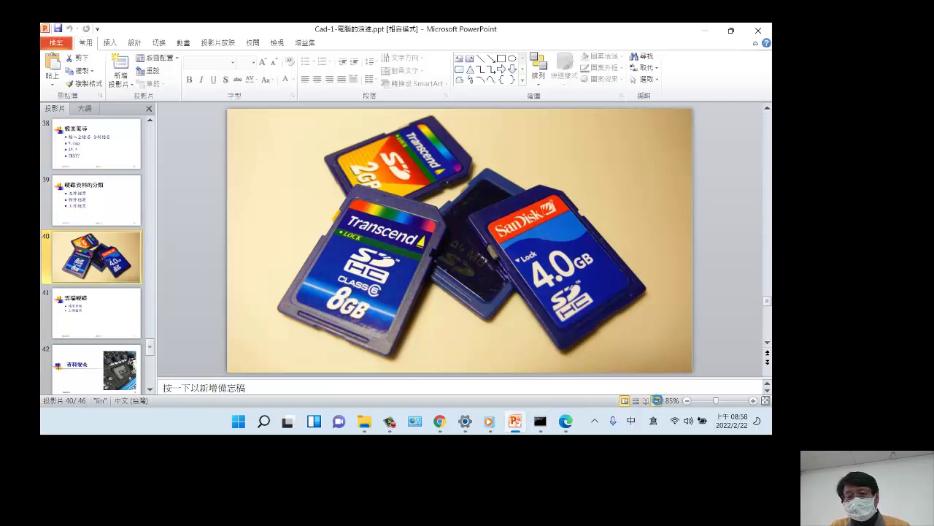
left_click(657, 401)
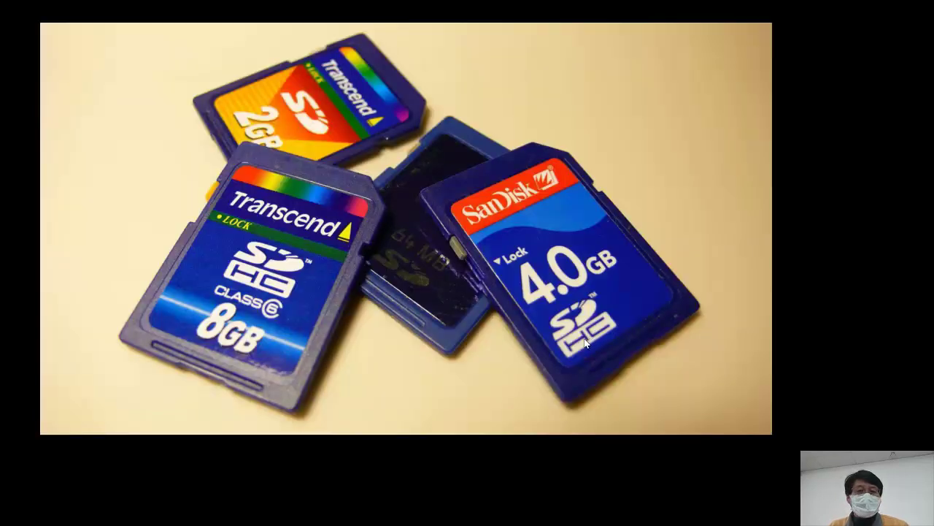